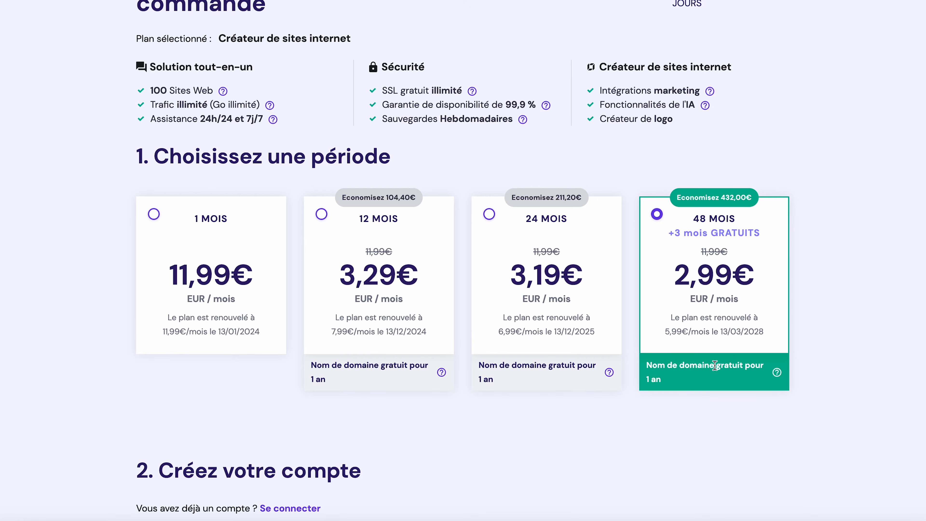
Step: Apply the coupon code FR1 to the 48-month Créateur de sites internet order
scroll(714, 366, "down", 5)
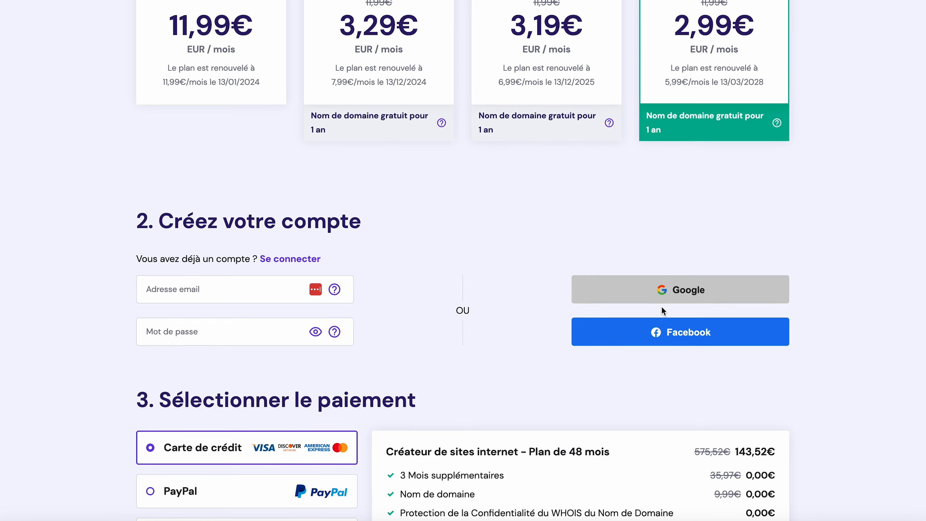
scroll(544, 369, "down", 10)
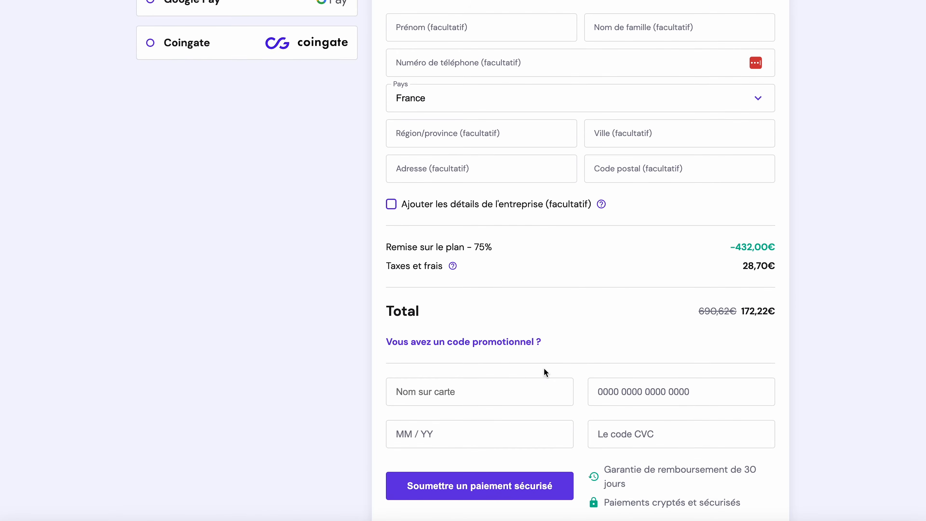
left_click(505, 343)
type("FR1")
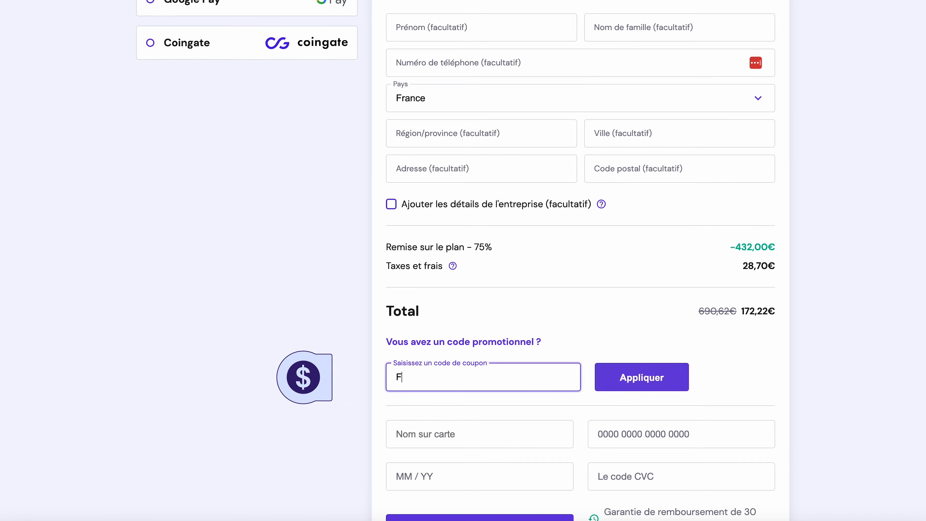
left_click(659, 378)
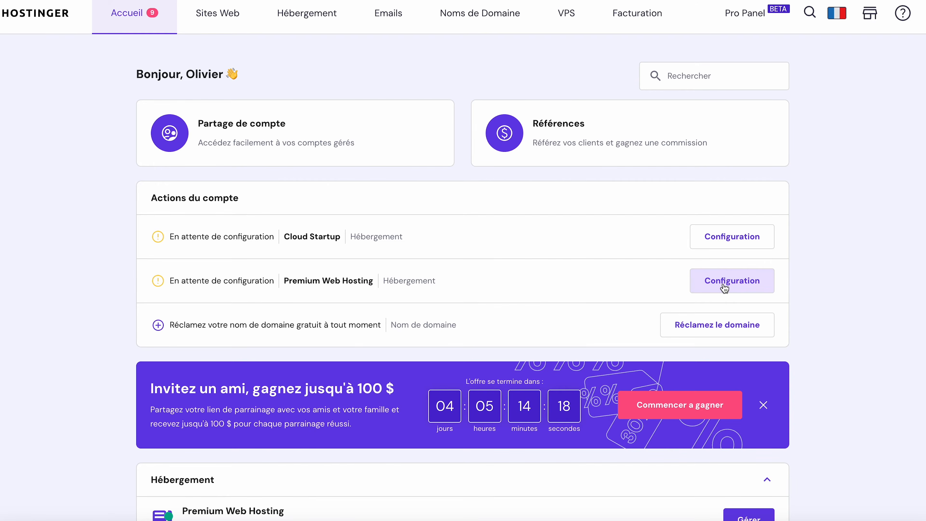
Step: Start configuring the pending Premium Web Hosting plan and choose to create a new website
left_click(724, 289)
left_click(474, 384)
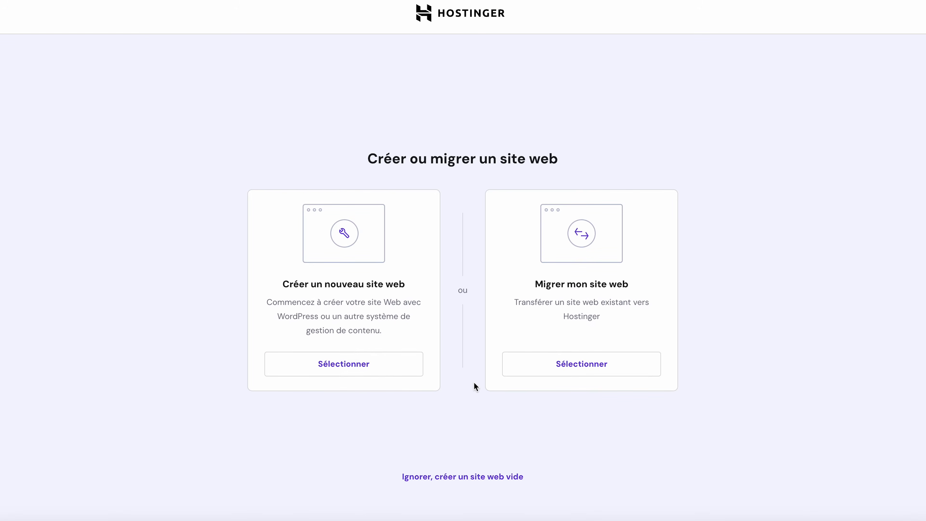
left_click(342, 366)
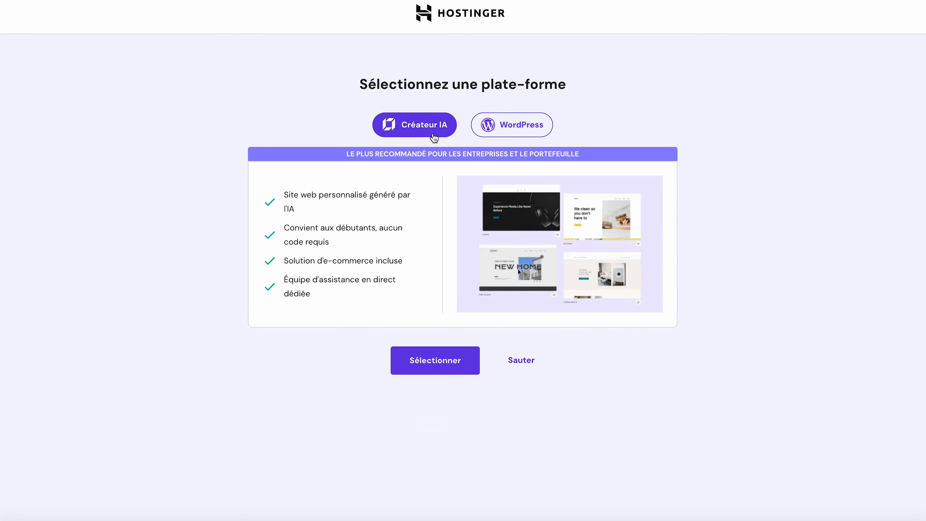
Step: Select Créateur IA as the platform and choose the free temporary domain name for the site
left_click(434, 360)
scroll(77, 228, "down", 2)
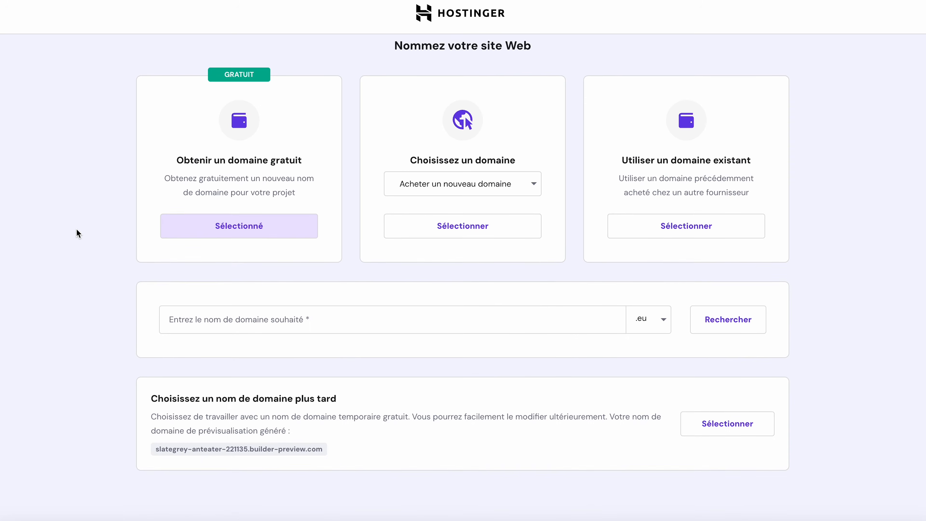
left_click(711, 424)
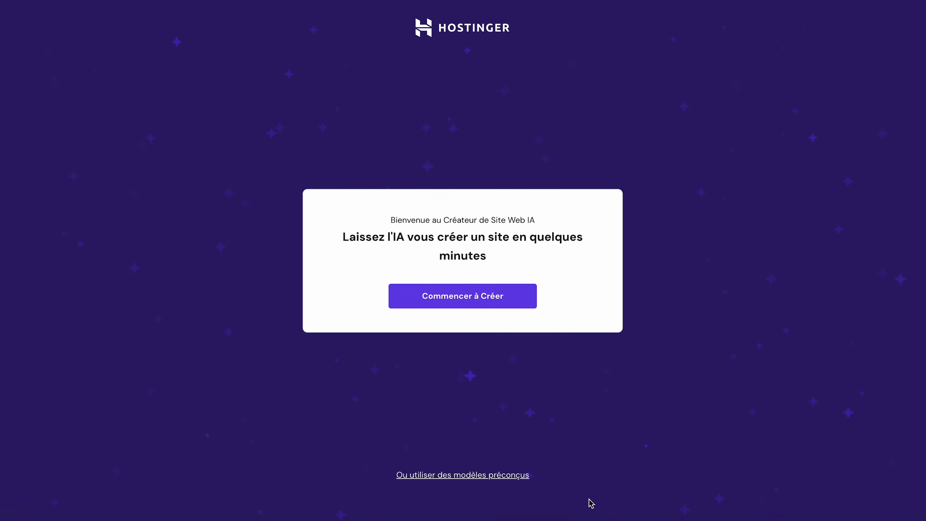
Step: Describe La Cuisine Verte as a Boutique en ligne for healthy, freshly prepared food, check the example and personalisation settings, and generate the site
left_click(494, 296)
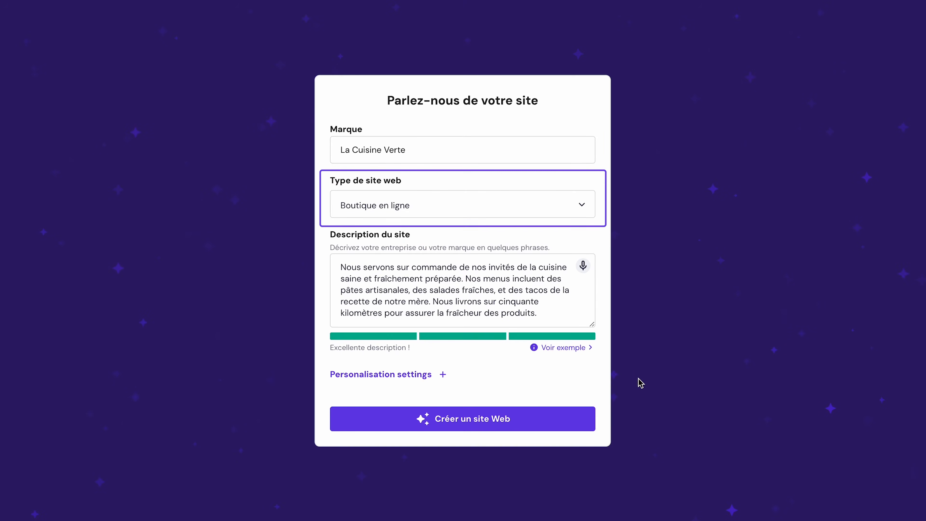
left_click(570, 348)
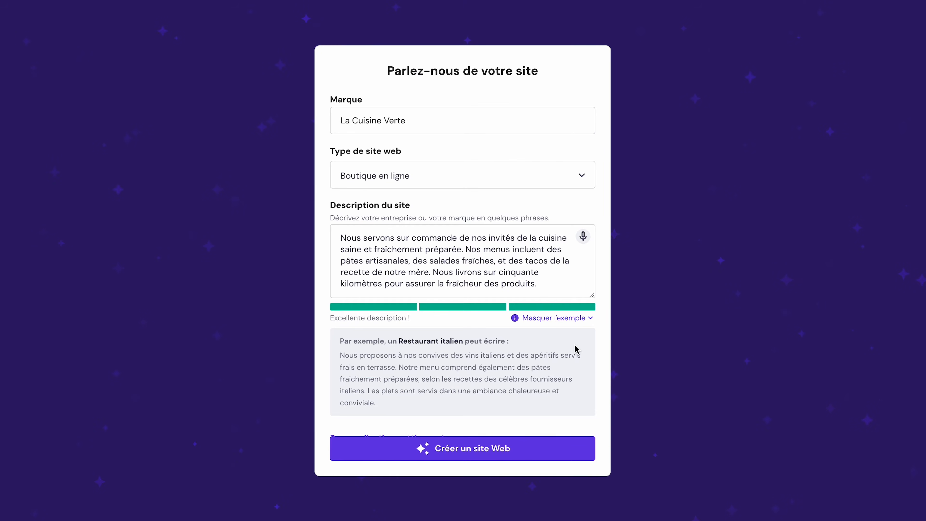
scroll(576, 348, "down", 2)
left_click(412, 405)
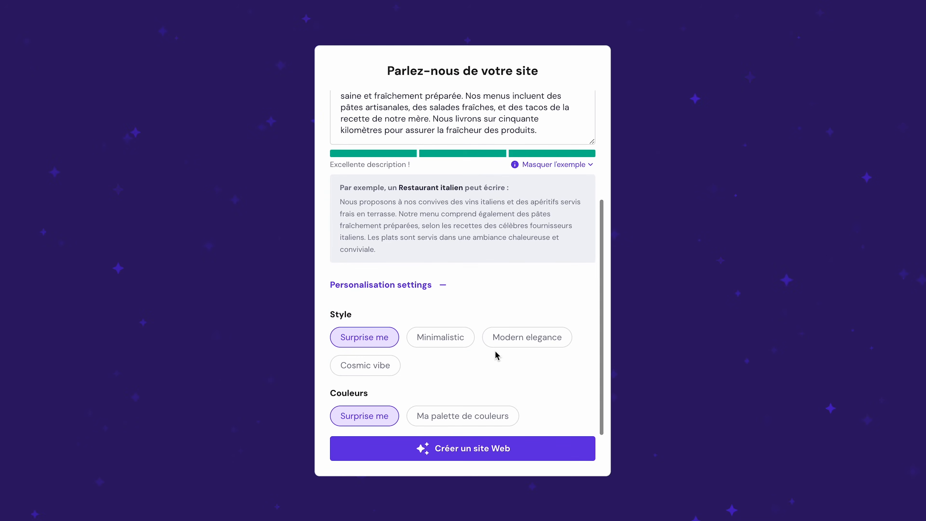
scroll(370, 184, "up", 5)
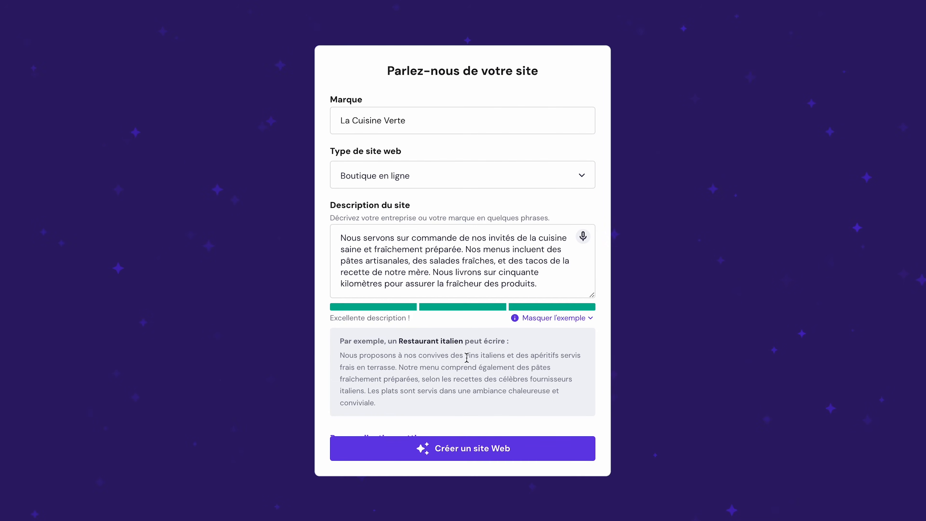
left_click(478, 460)
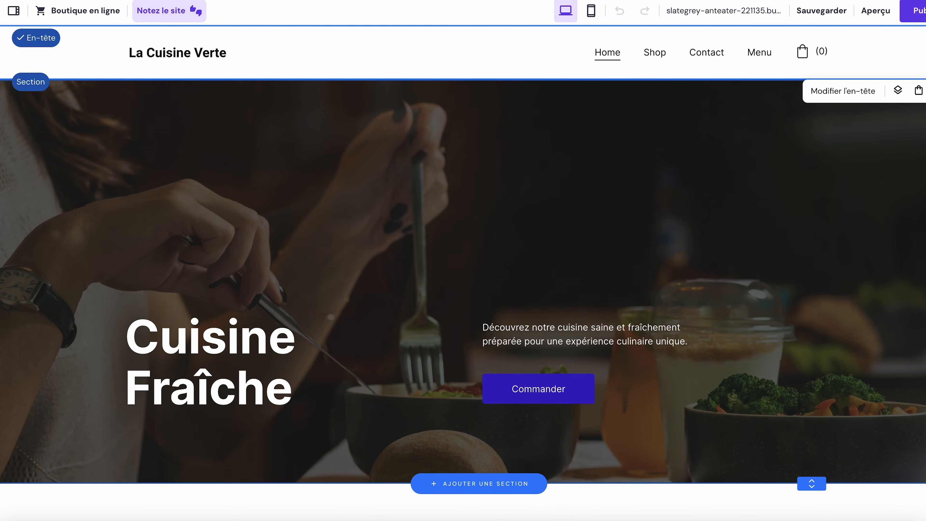
Step: Review the generated home page sections from the hero to the contact area and look at the site rating choices
scroll(463, 274, "down", 10)
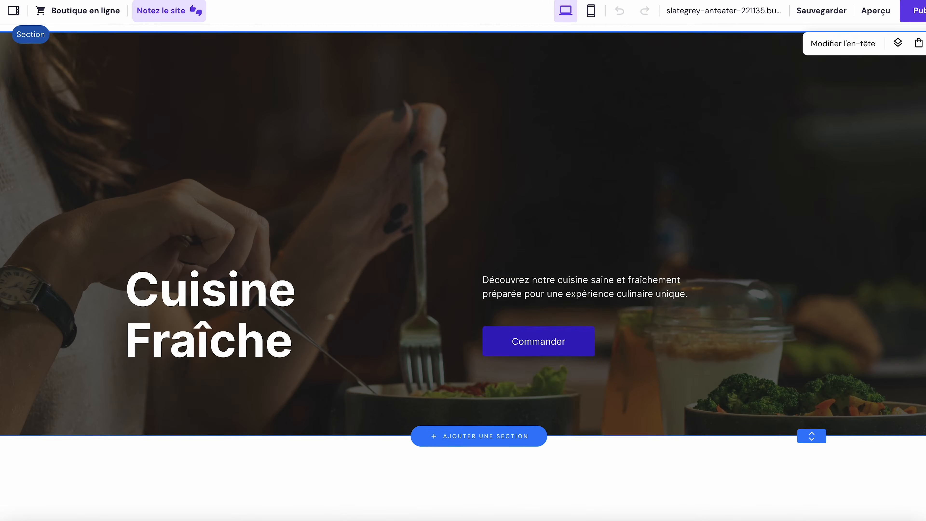
scroll(463, 273, "down", 10)
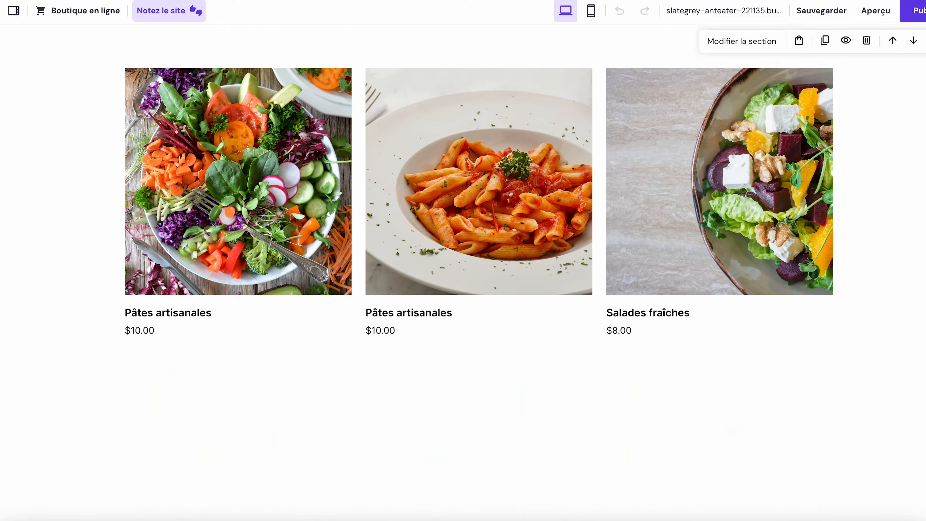
scroll(463, 274, "down", 10)
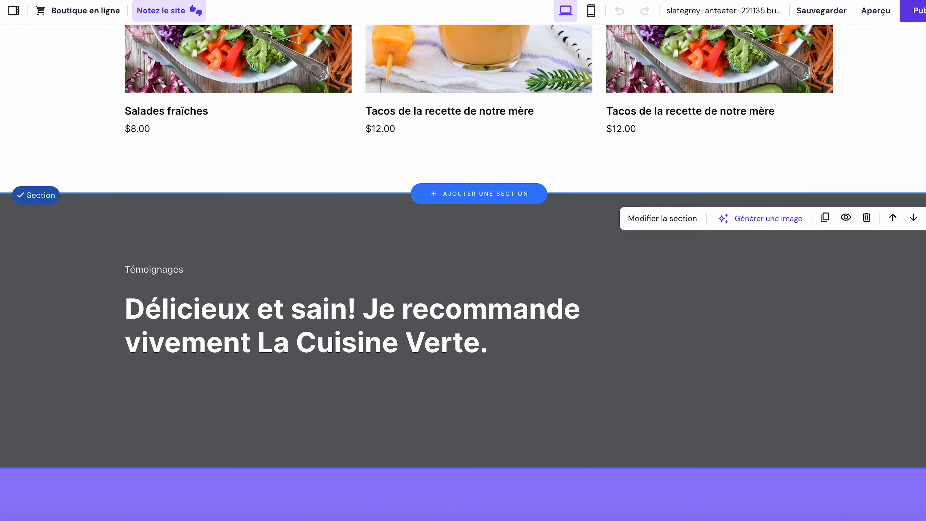
scroll(463, 273, "down", 5)
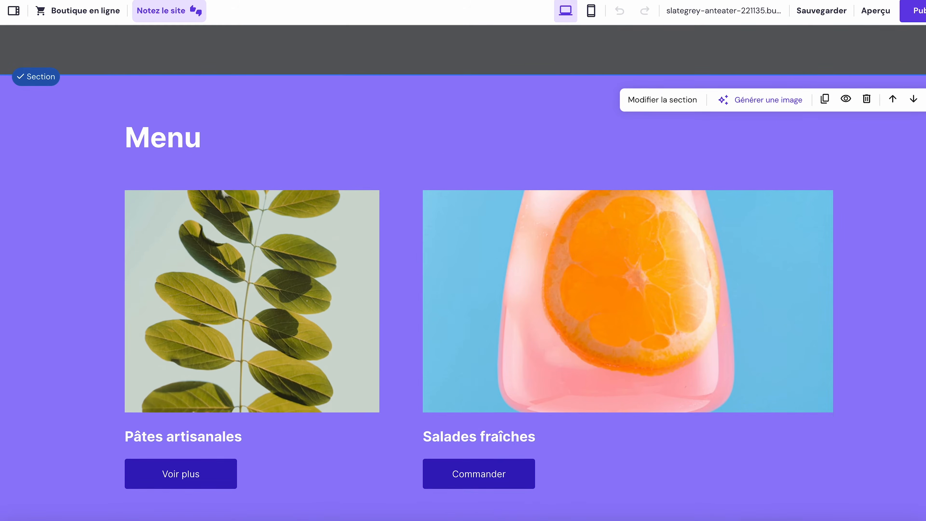
scroll(463, 274, "down", 4)
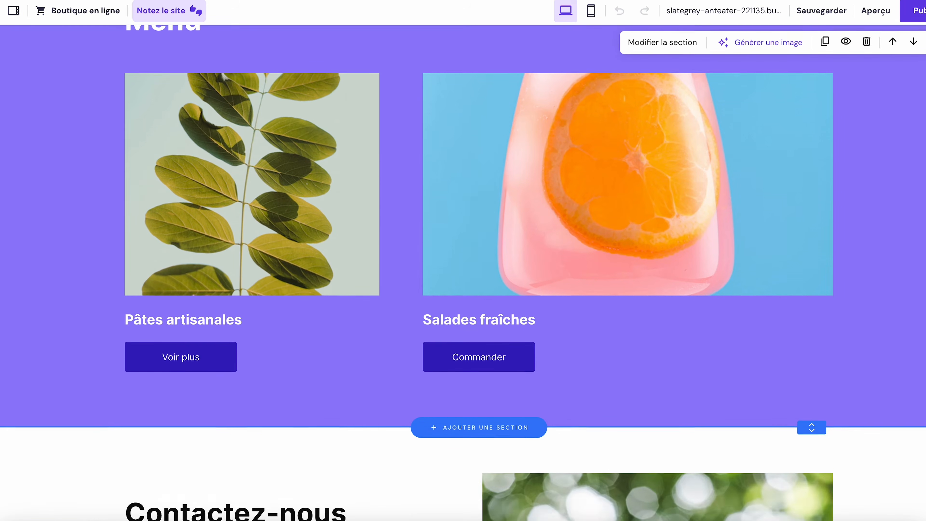
scroll(463, 273, "down", 3)
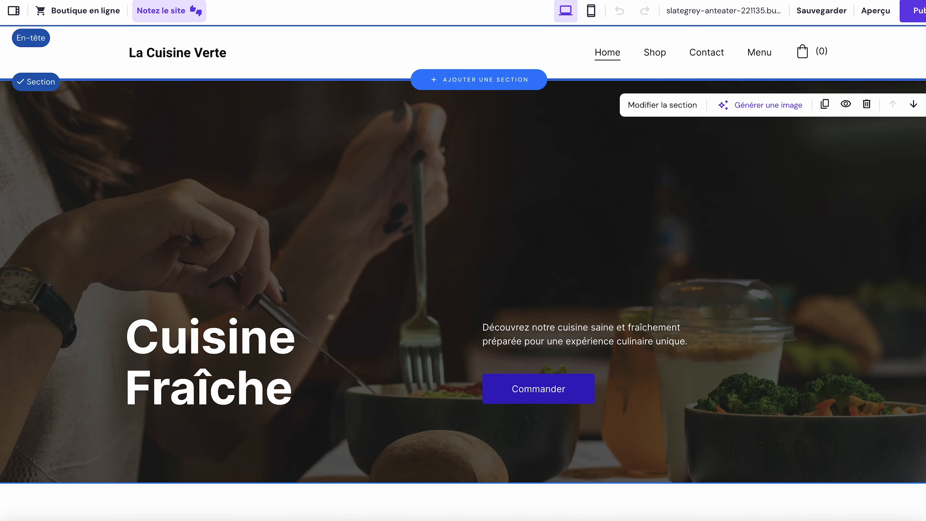
left_click(168, 14)
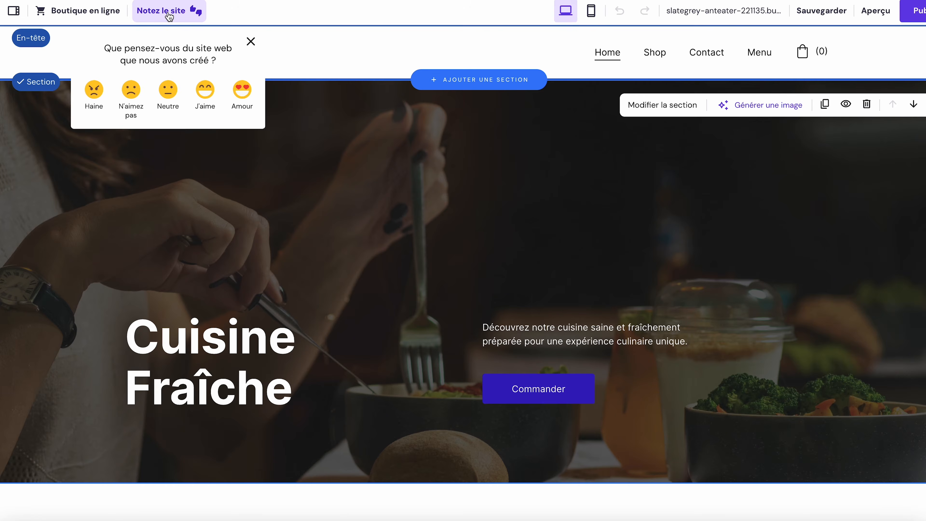
left_click(168, 14)
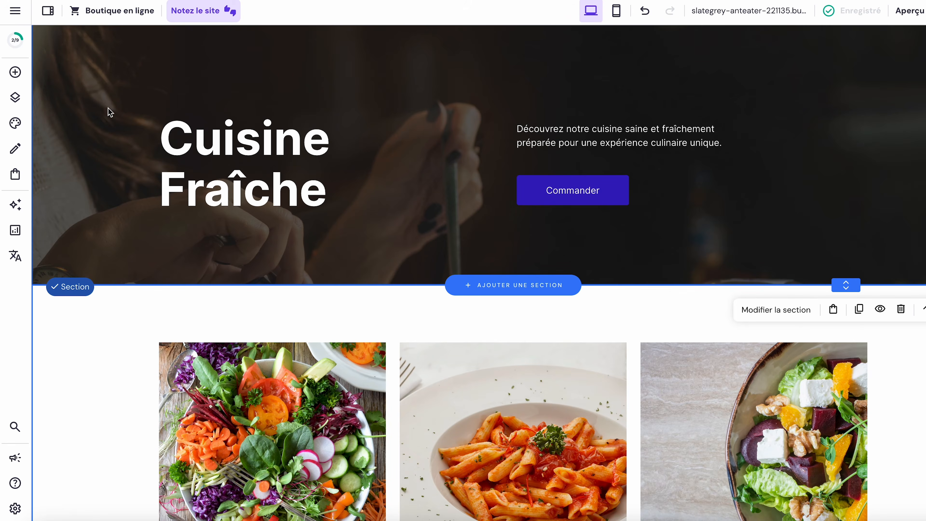
Step: Replace the site-wide black colour #0C0C0D with dark blue #212199 in the website styles
left_click(26, 129)
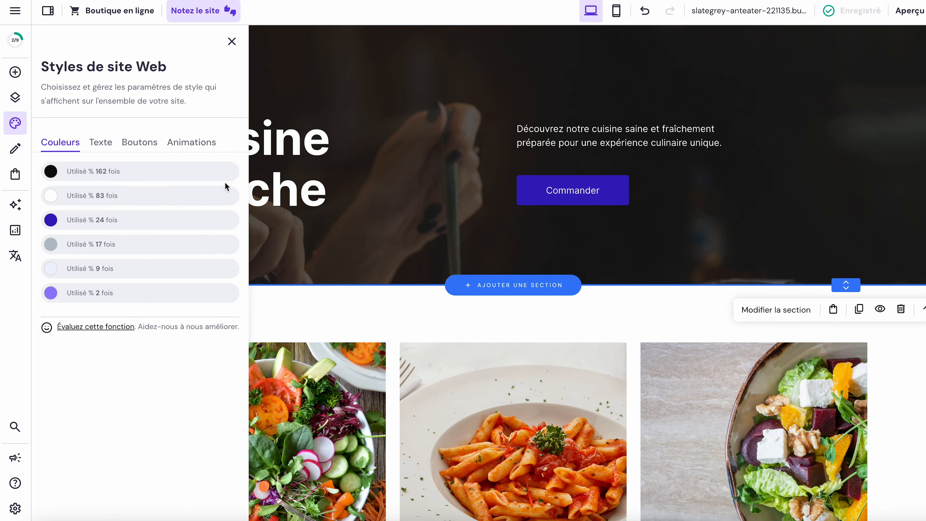
left_click(214, 173)
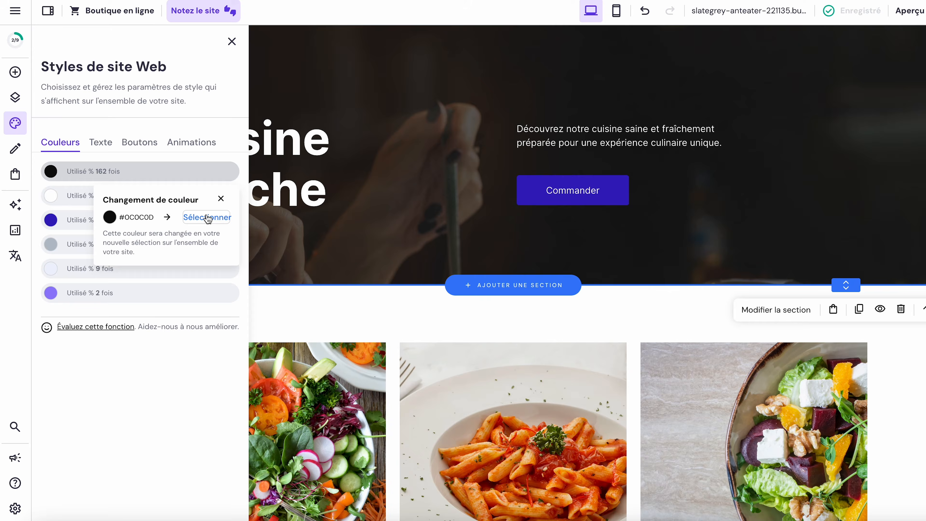
left_click(208, 218)
left_click(203, 326)
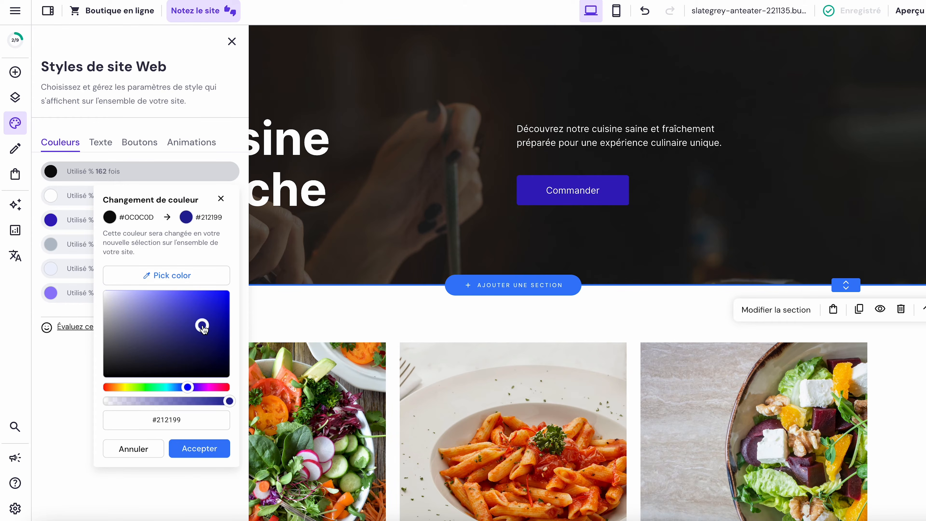
left_click(200, 451)
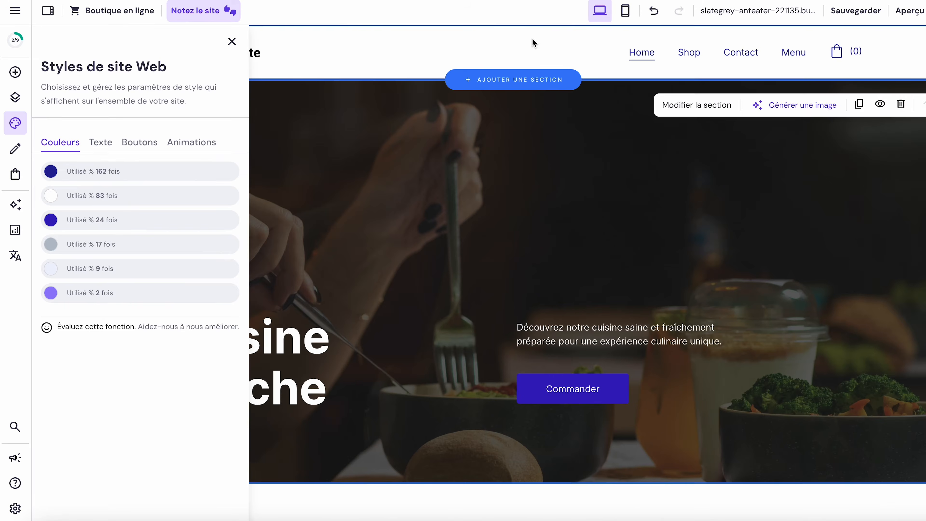
Step: Examine the header's style settings, including its background, font and text colour options
left_click(534, 42)
left_click(799, 92)
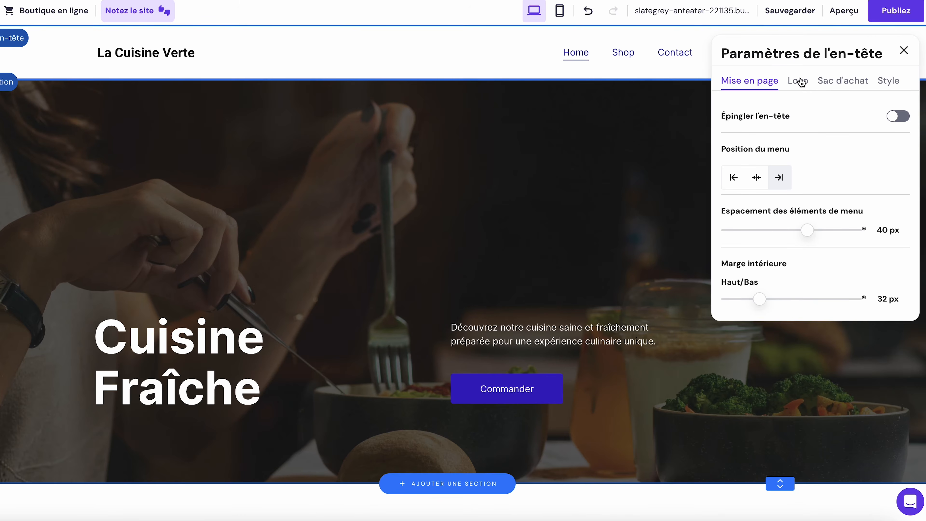
left_click(884, 81)
left_click(805, 260)
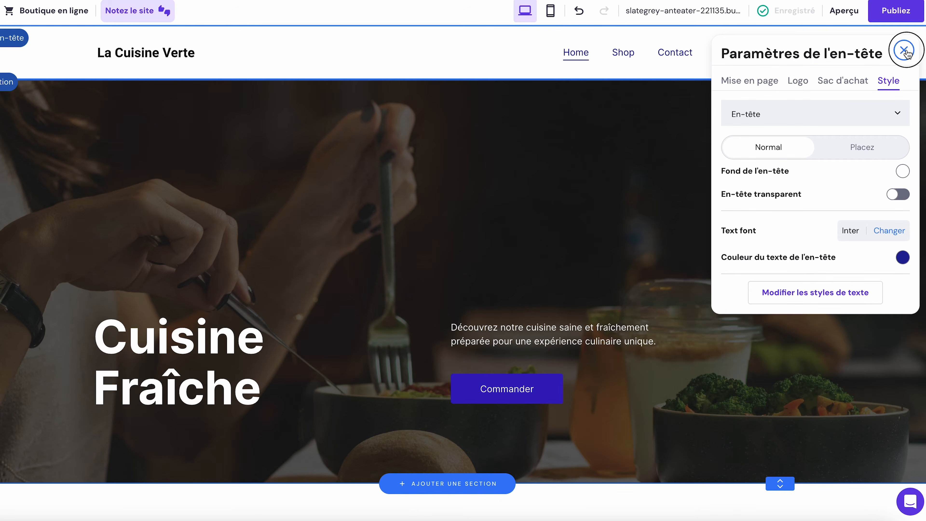
left_click(905, 51)
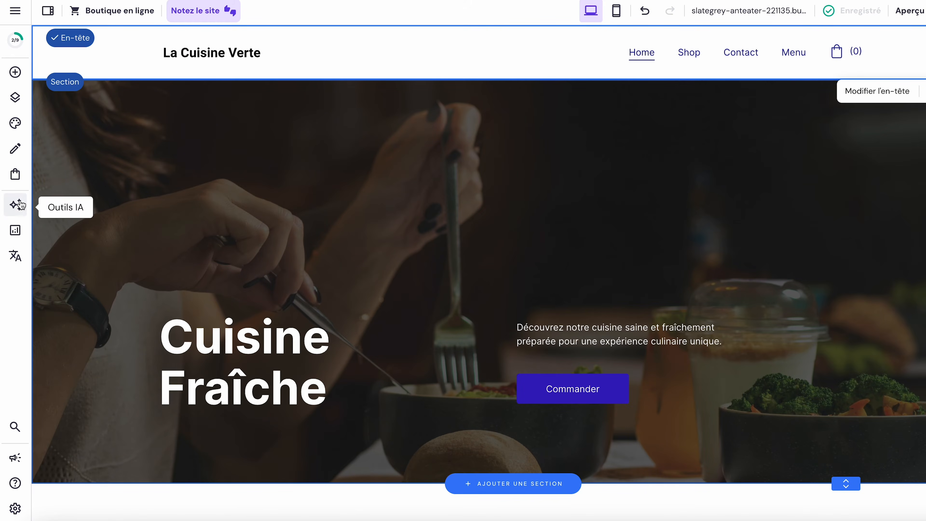
Step: Generate La Cuisine Verte logos in the Precise Icon style with the AI logo creator and put the assorted-vegetables logo in the header
left_click(19, 205)
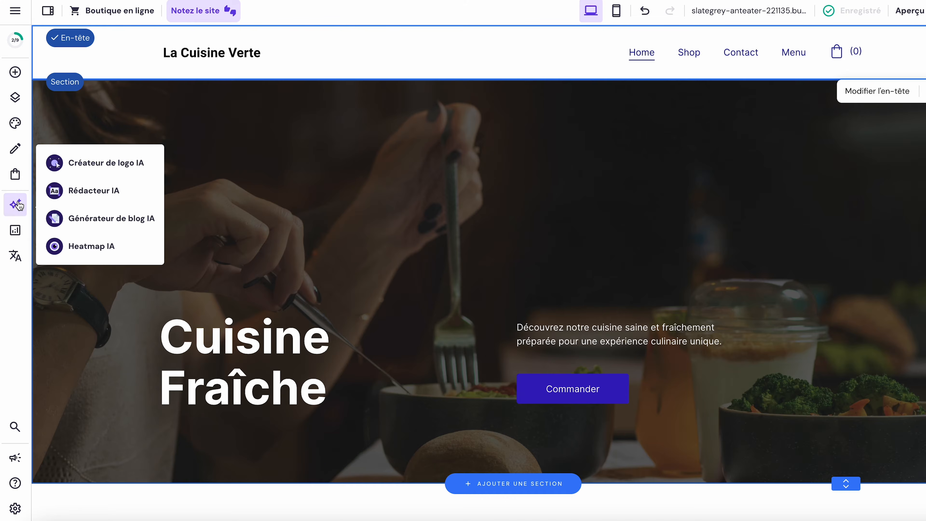
left_click(98, 170)
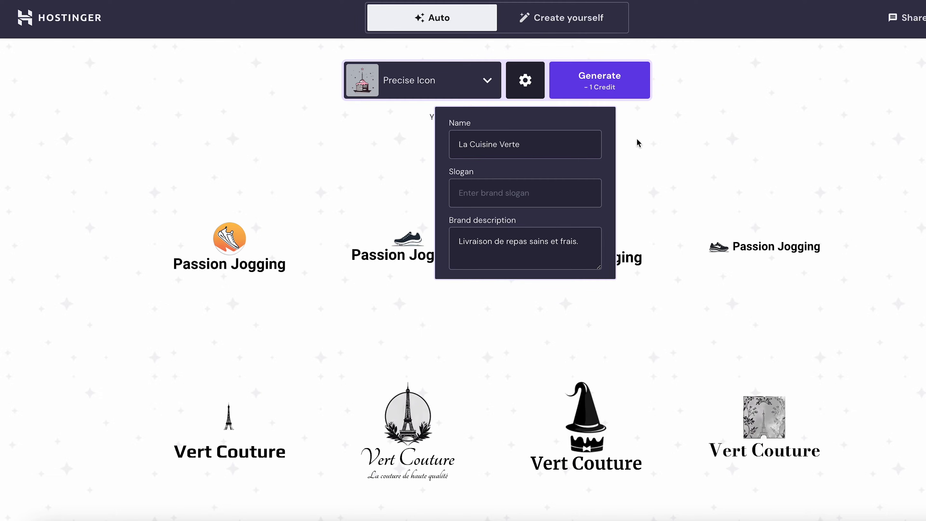
left_click(629, 91)
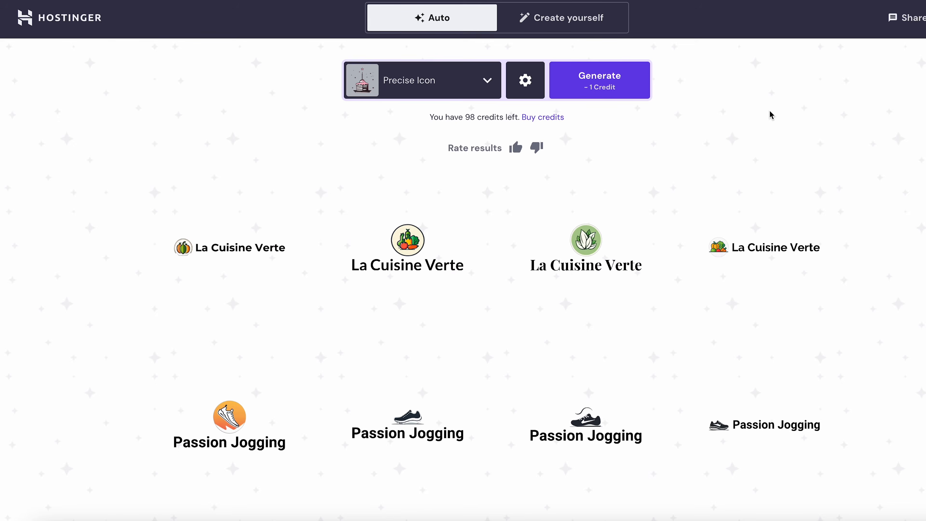
left_click(751, 258)
left_click_drag(305, 140, 337, 135)
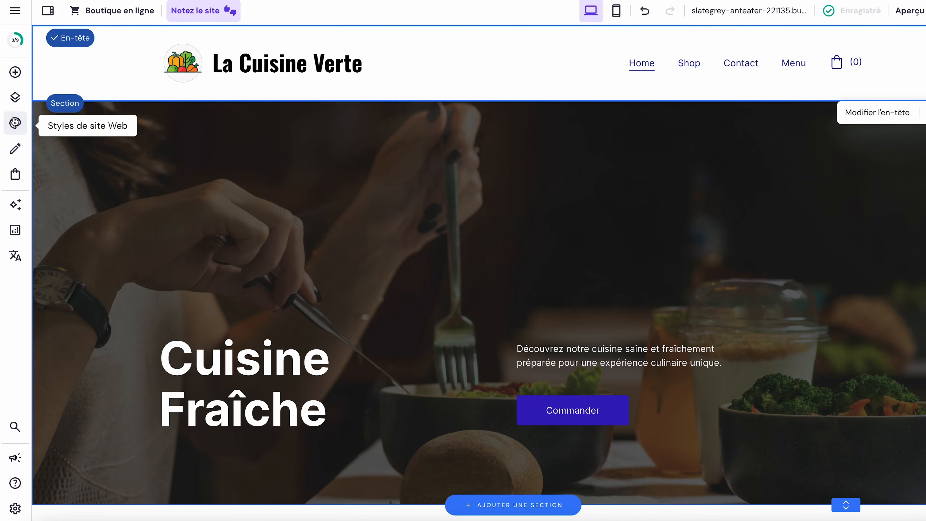
Step: Apply the Poppins text style site-wide, discarding the earlier style modifications, and replace it with the Nunito Sans text style
left_click(15, 124)
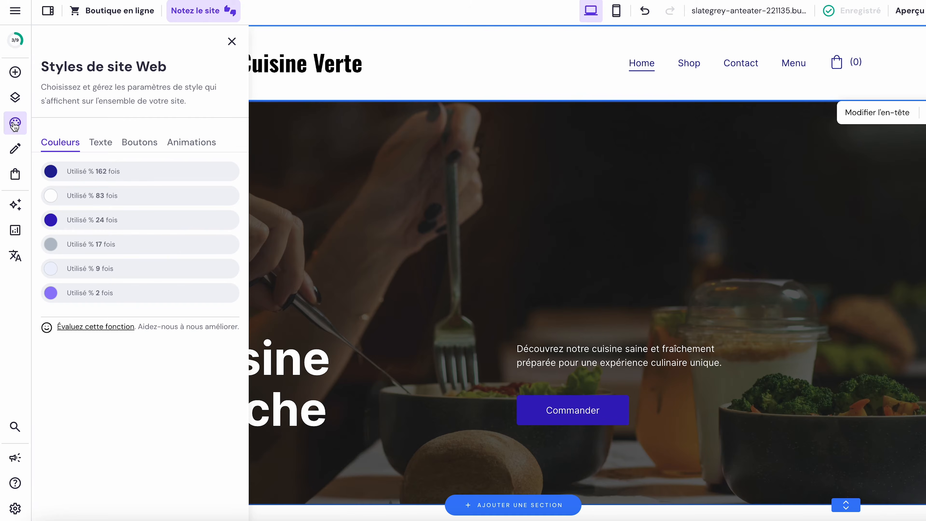
left_click(101, 142)
scroll(178, 294, "down", 3)
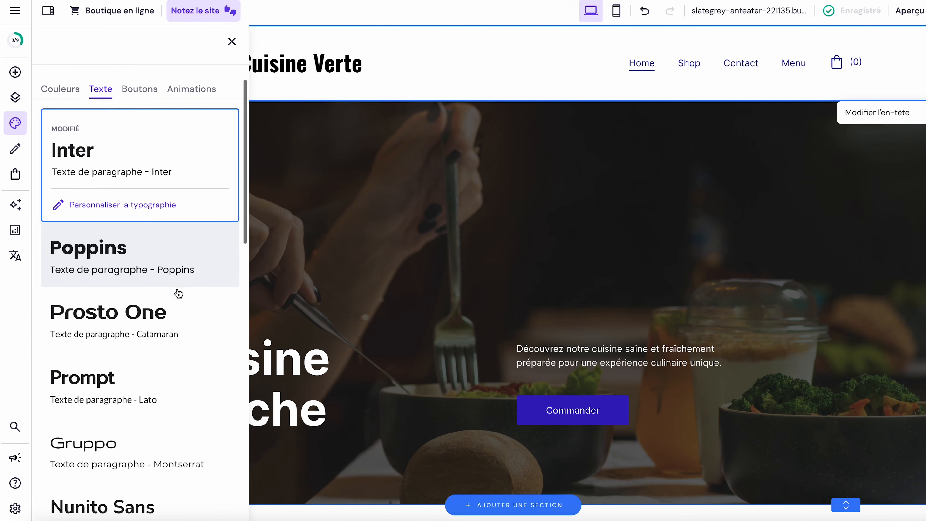
left_click(153, 239)
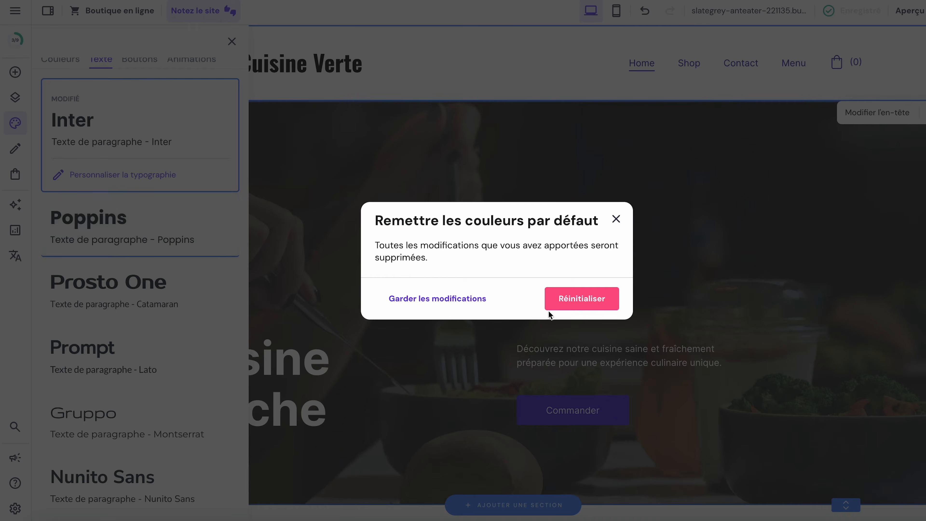
left_click(571, 300)
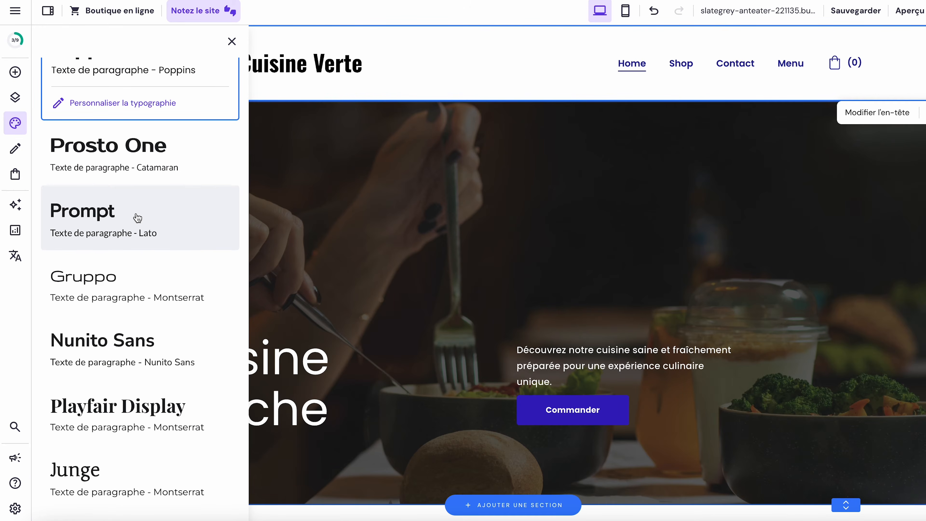
left_click(138, 338)
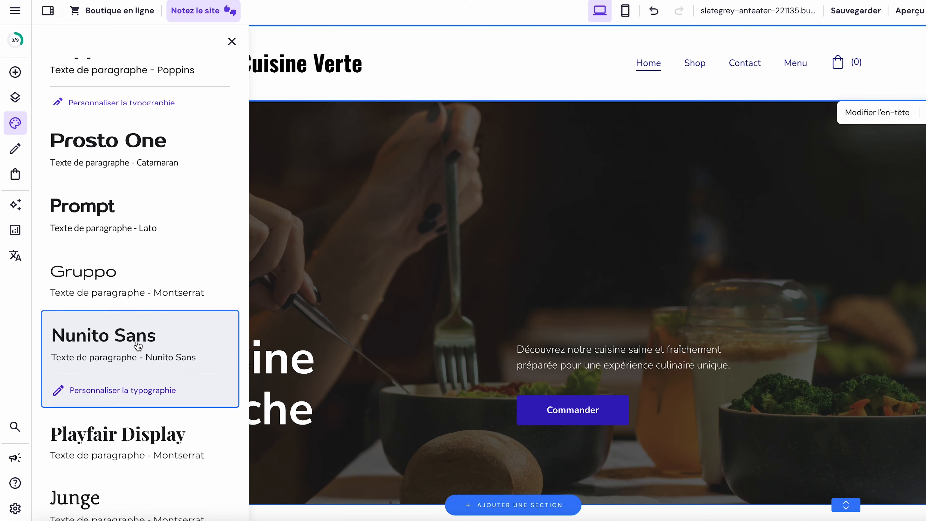
left_click(124, 362)
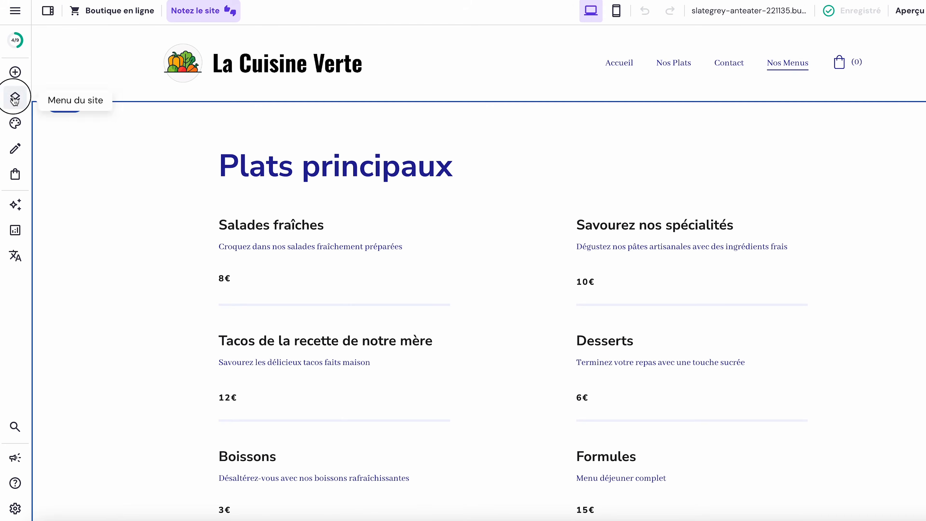
Step: Move Nos Menus above Contact in the main navigation and begin replacing the Plats principaux heading with "Les"
left_click(14, 97)
left_click_drag(51, 260, 51, 224)
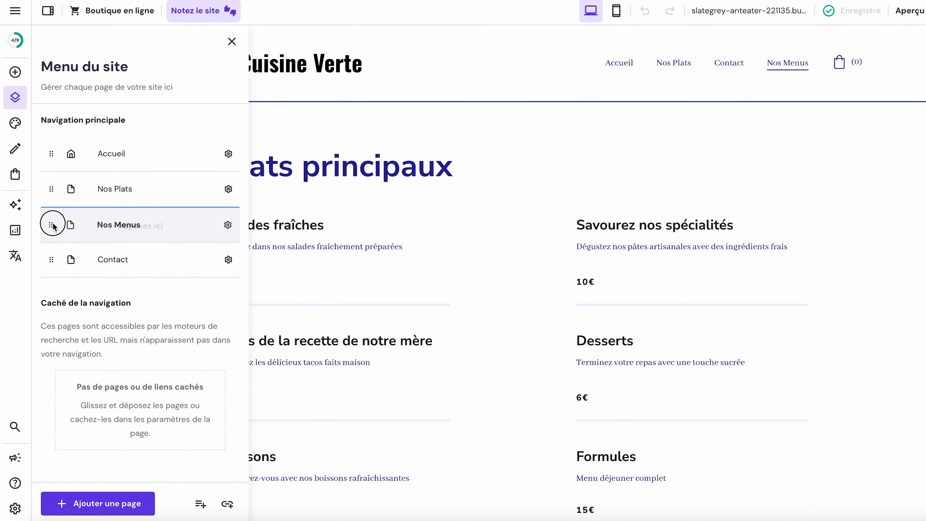
left_click_drag(453, 167, 290, 167)
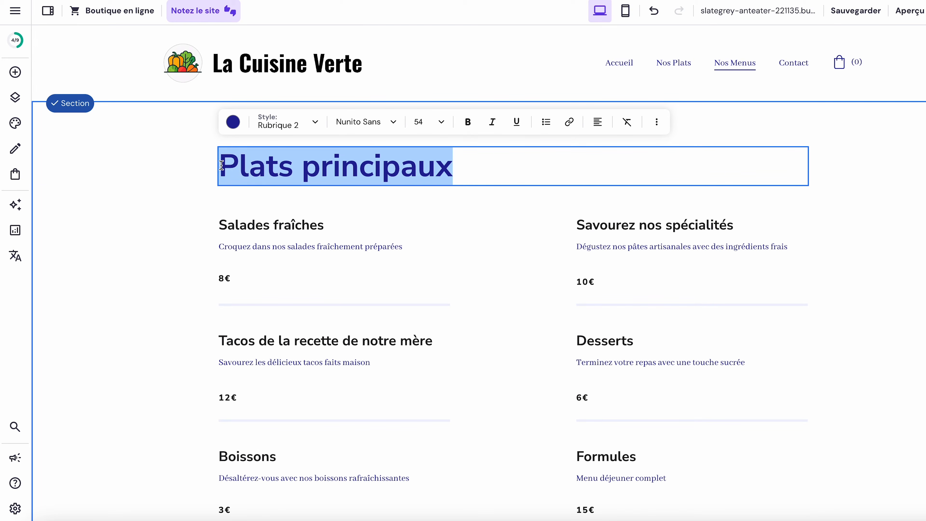
type("Les")
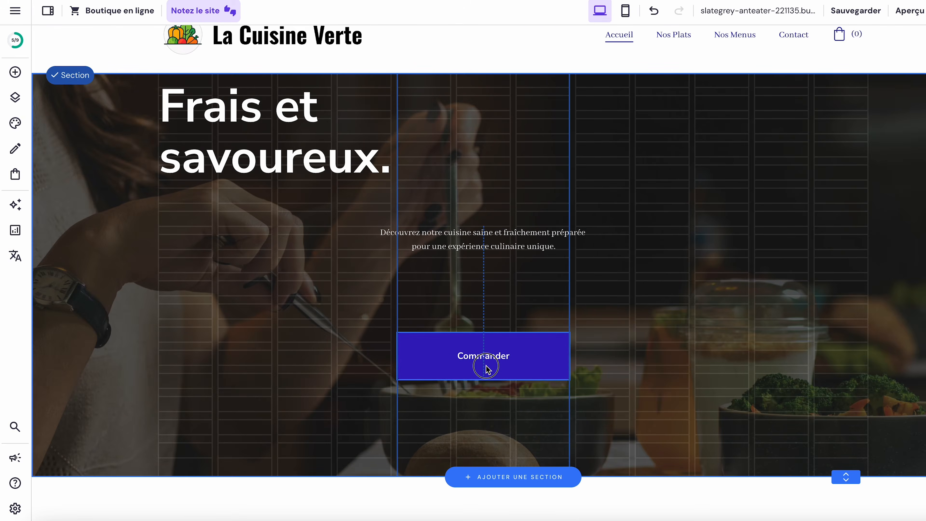
Step: Reposition the Commander button in the home page hero and place the description text directly above it
left_click(488, 405)
left_click_drag(488, 228, 490, 349)
scroll(542, 398, "down", 2)
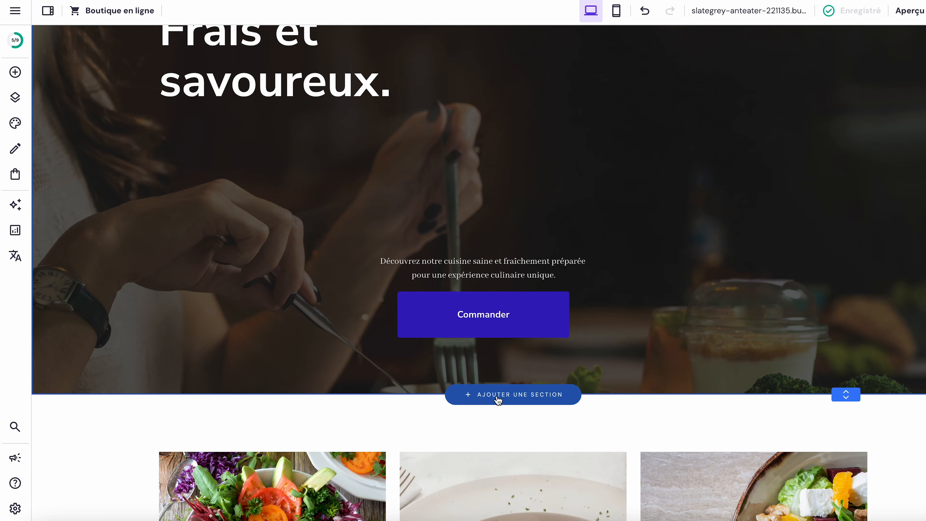
scroll(274, 182, "up", 2)
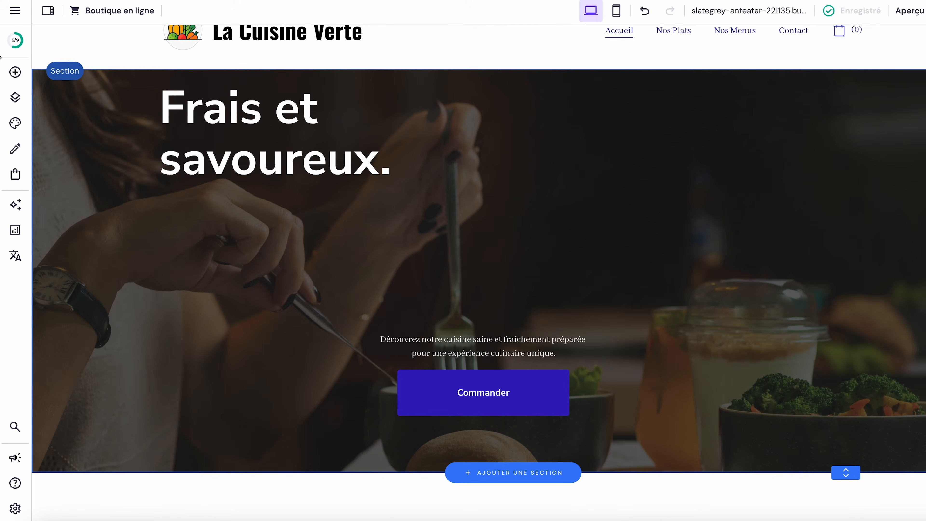
Step: Browse the page types and ready-made templates offered for adding a page to the site
left_click(21, 104)
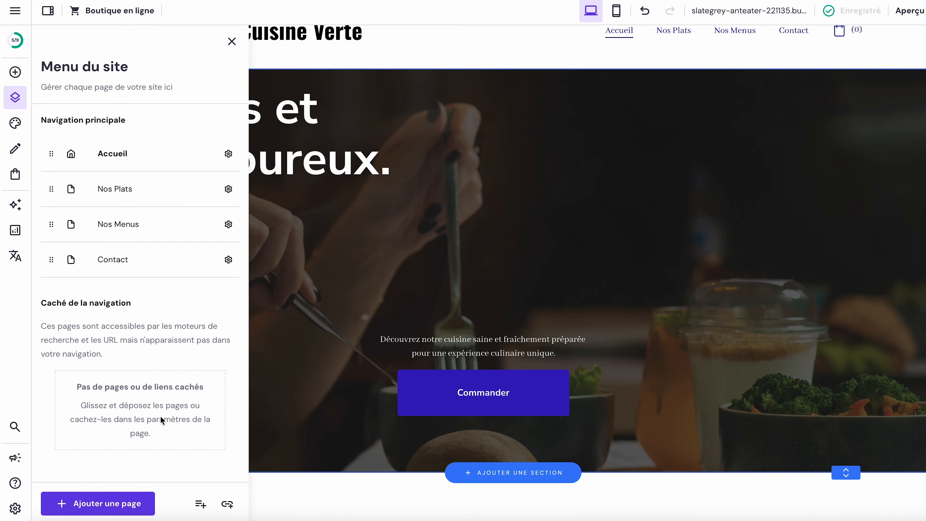
left_click(95, 507)
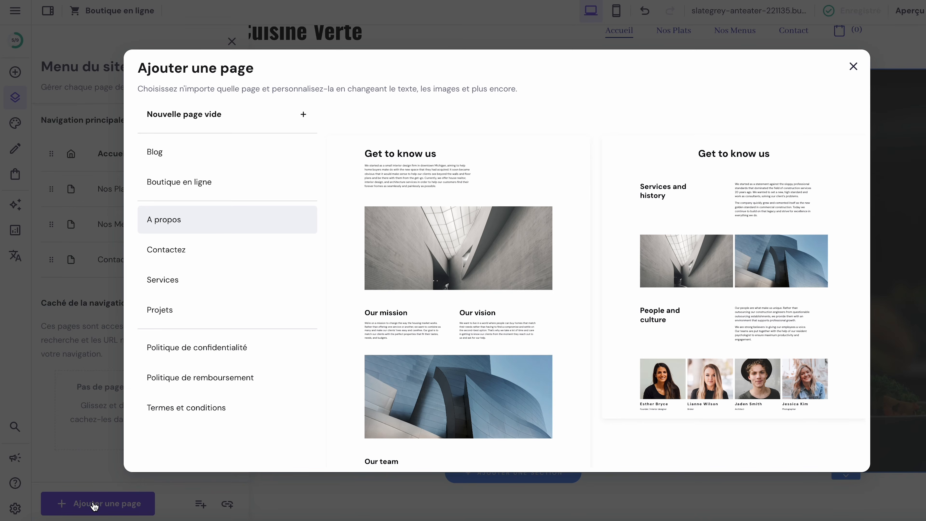
left_click(229, 347)
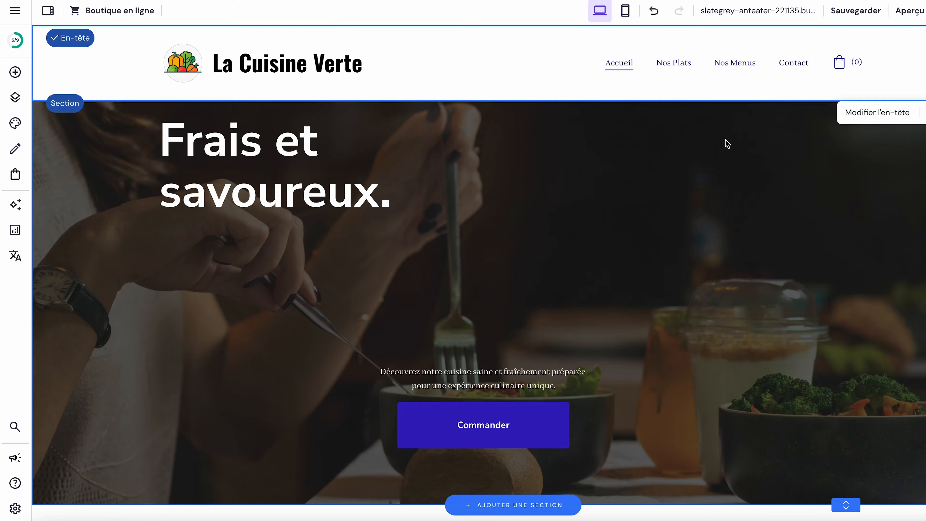
Step: Examine the AI writer's prompt box on the testimonial quote and the topic choices in the site-wide AI writer
scroll(723, 141, "down", 10)
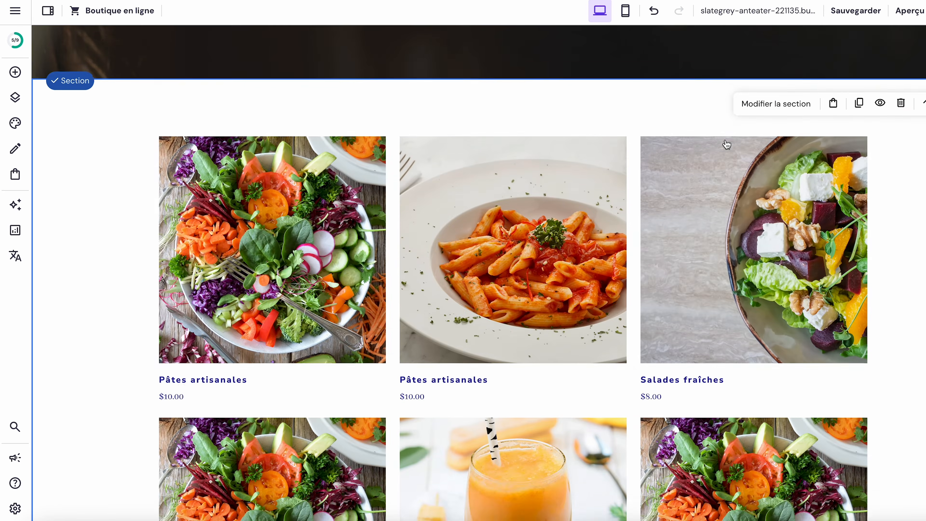
scroll(727, 145, "down", 4)
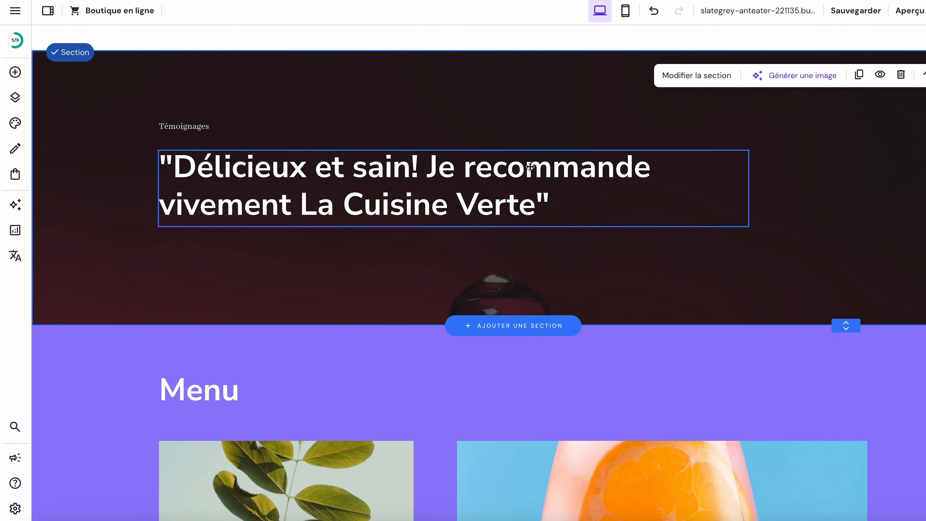
left_click(530, 168)
left_click(287, 126)
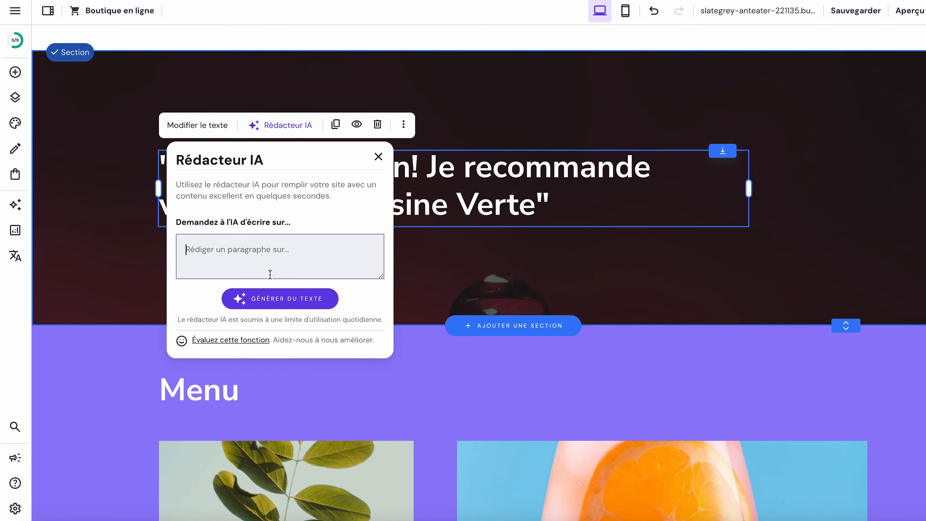
left_click(73, 202)
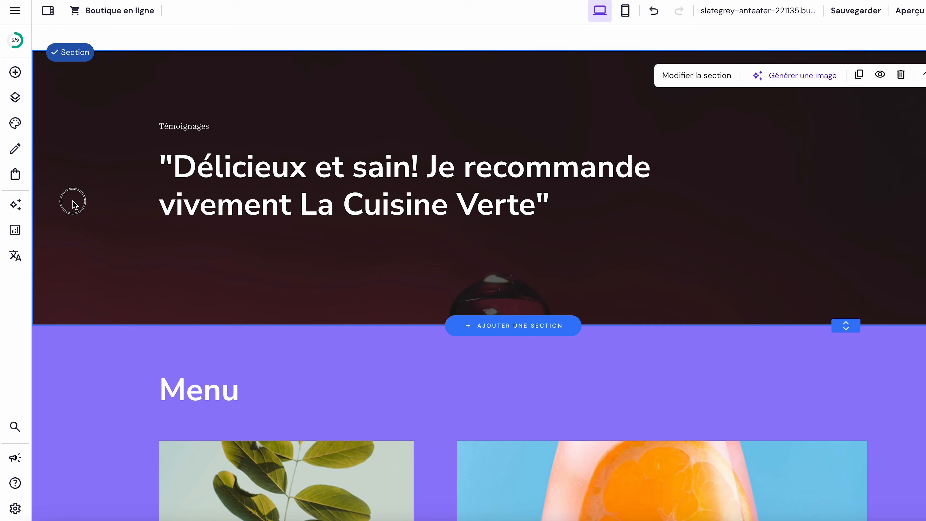
left_click(15, 211)
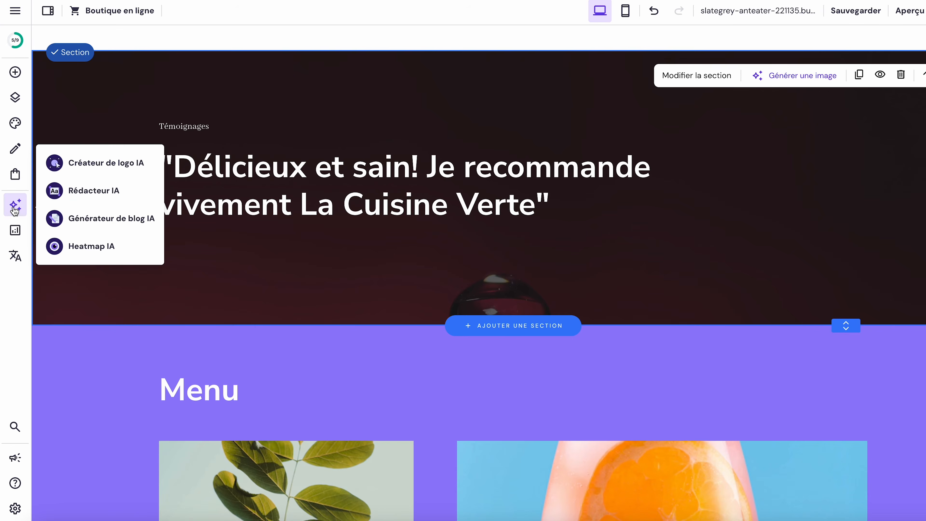
left_click(84, 193)
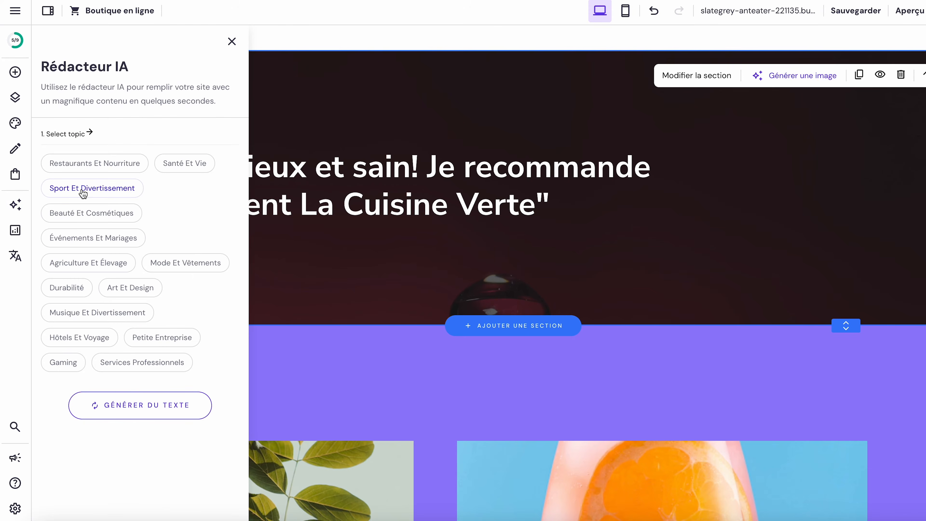
Step: Display the AI heatmap on the home page and inspect the predicted visitor attention across its sections
left_click(20, 206)
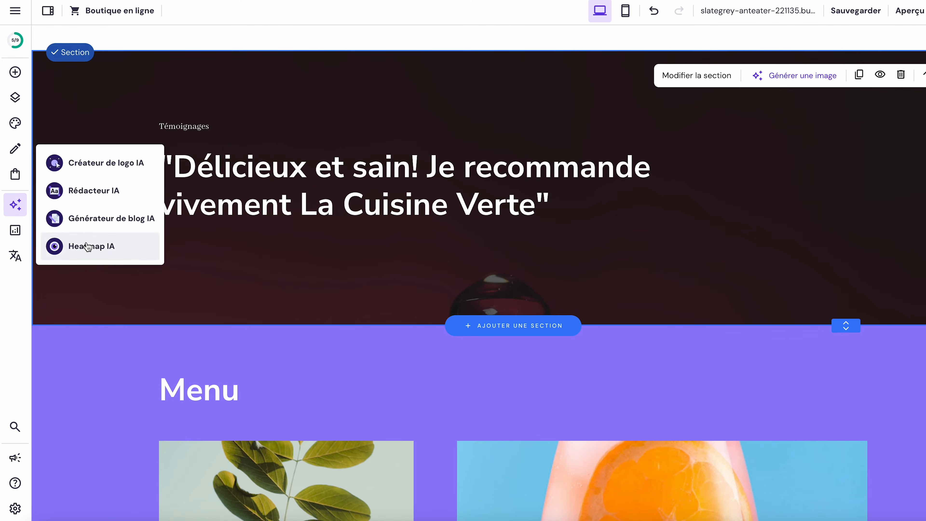
left_click(89, 250)
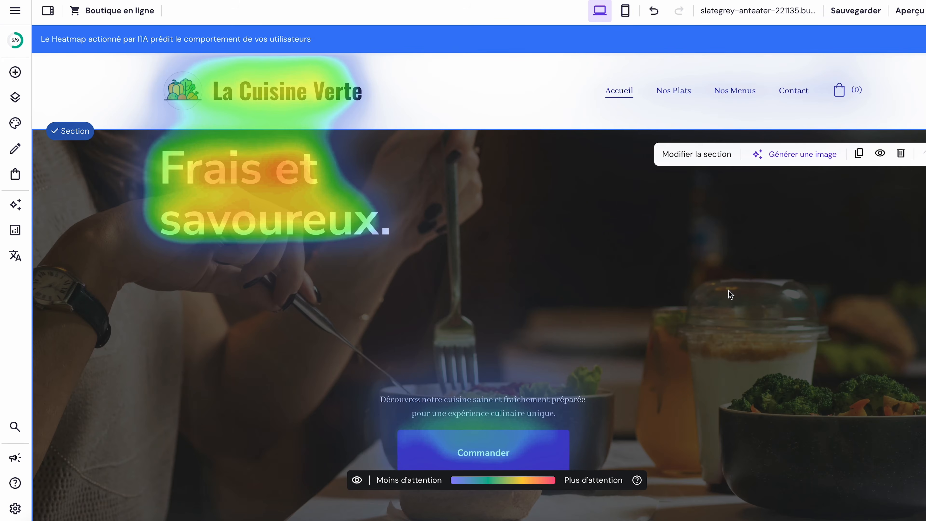
scroll(728, 294, "down", 10)
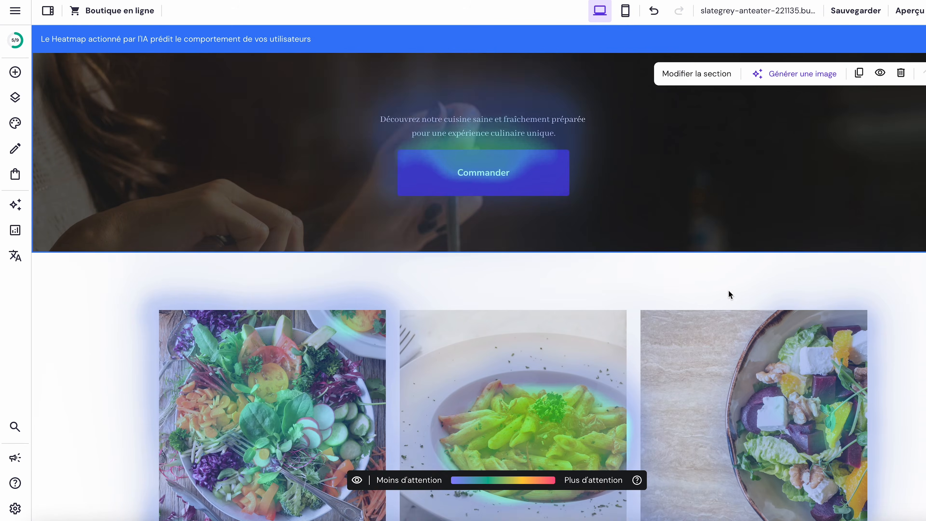
scroll(729, 292, "down", 10)
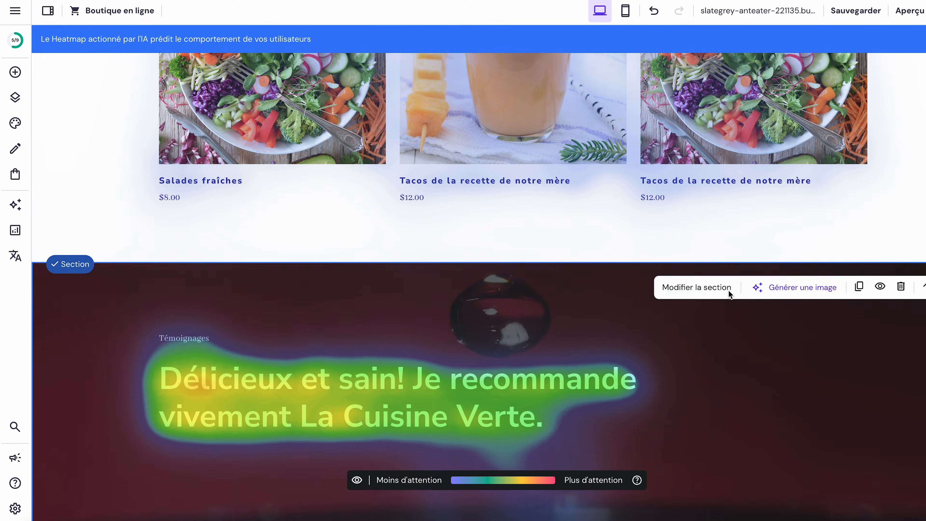
scroll(728, 290, "down", 10)
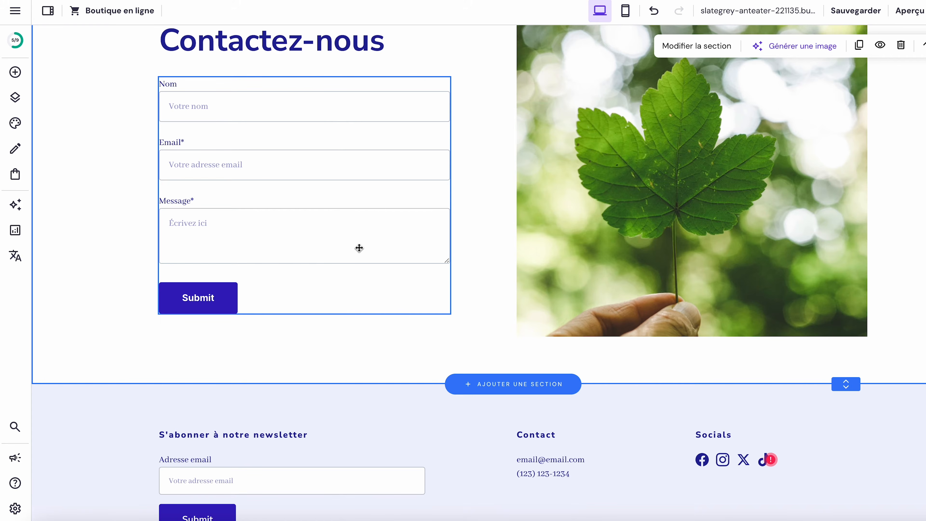
Step: Open the footer's social icons for editing
scroll(361, 248, "down", 2)
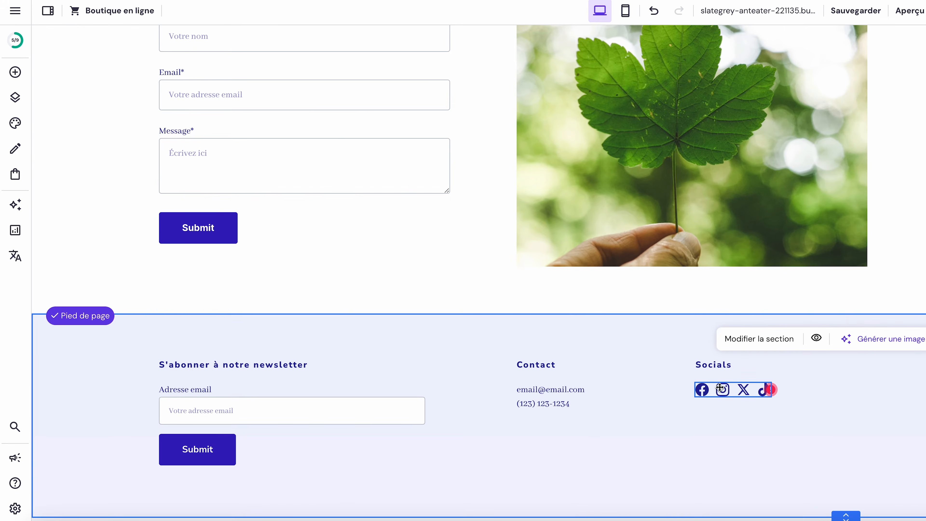
left_click(751, 389)
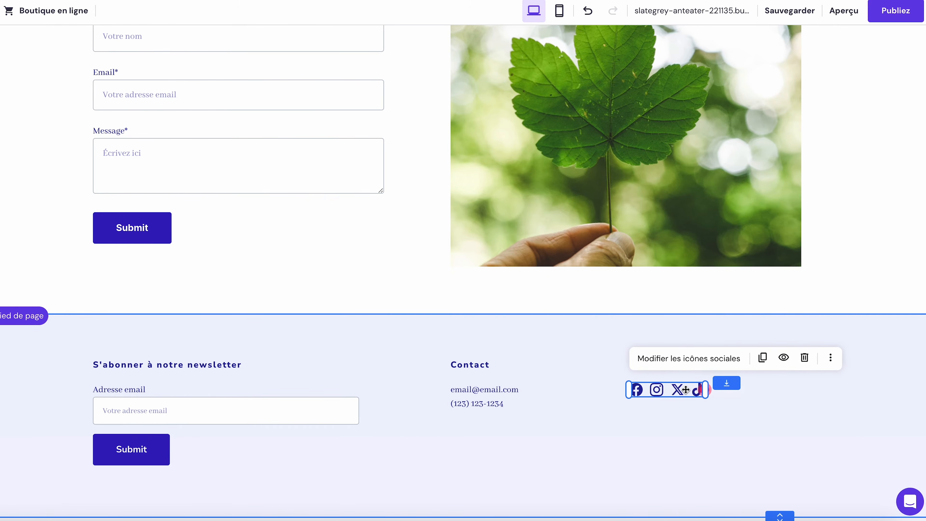
left_click(688, 365)
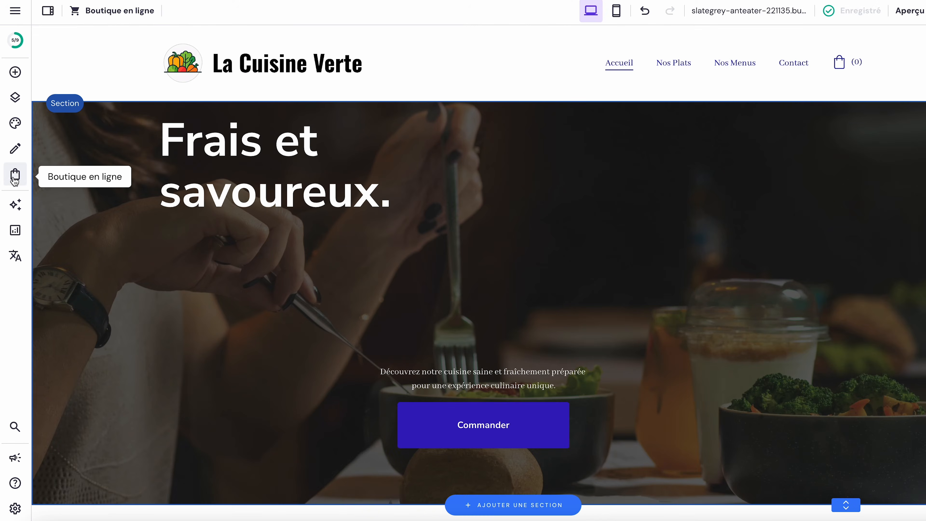
Step: Set up the online store in the store manager as La Cuisine Verte, with France as region and EUR (€) as currency
left_click(15, 179)
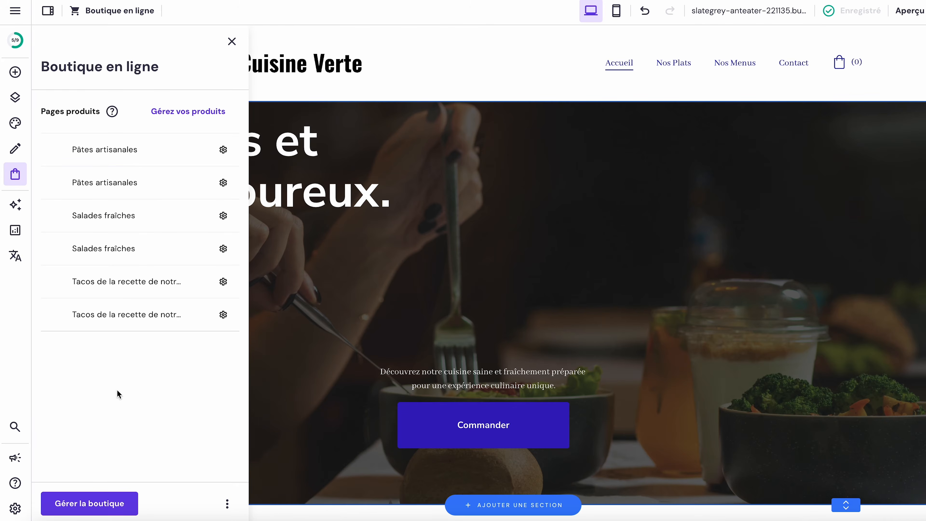
left_click(104, 503)
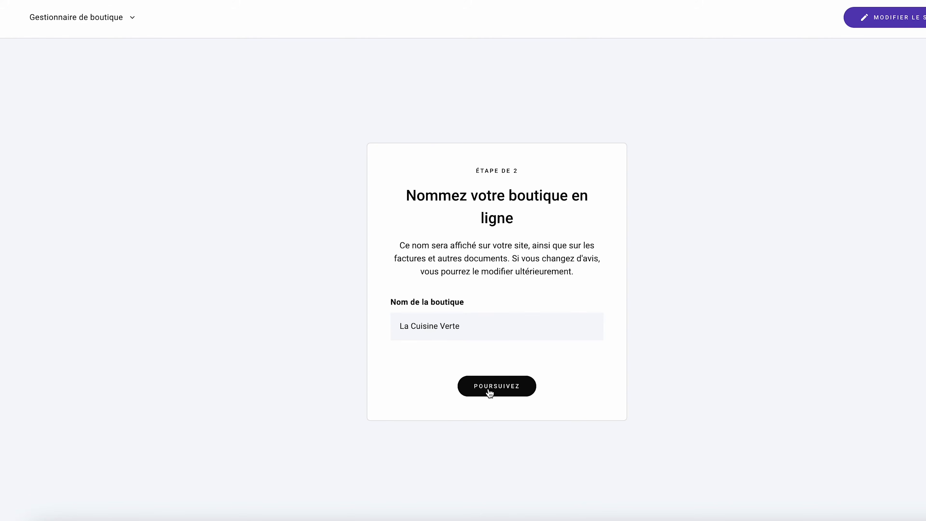
left_click(489, 387)
type("fr")
left_click(433, 316)
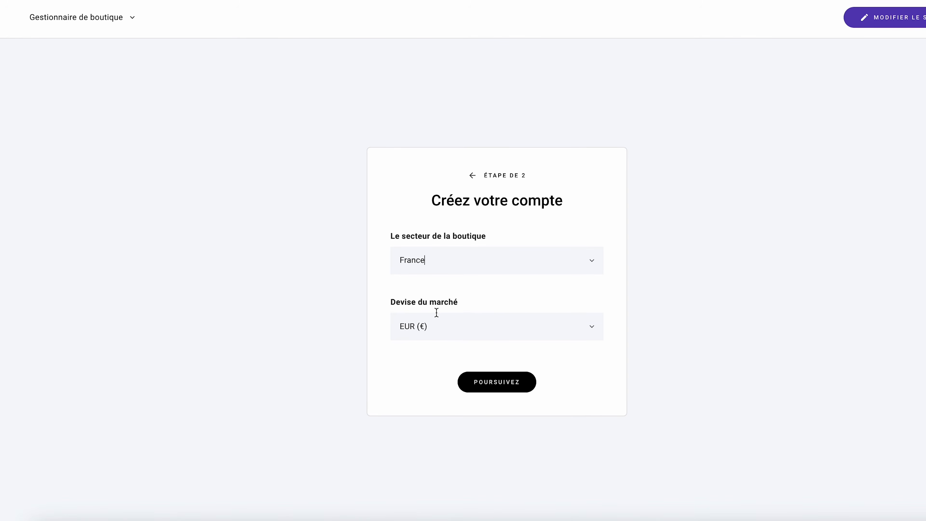
left_click(493, 383)
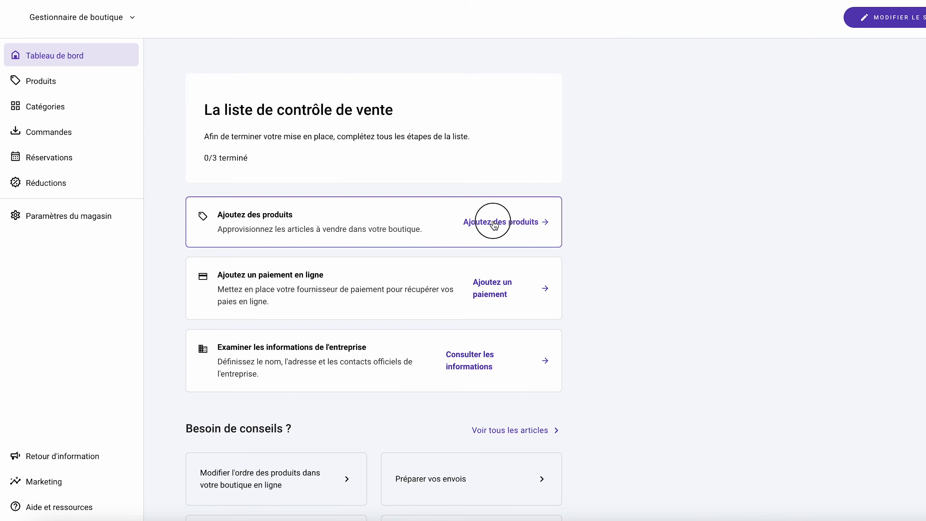
Step: Start adding a physical product and review the form's image, title, description, price and quantity tracking fields
left_click(494, 223)
left_click(405, 216)
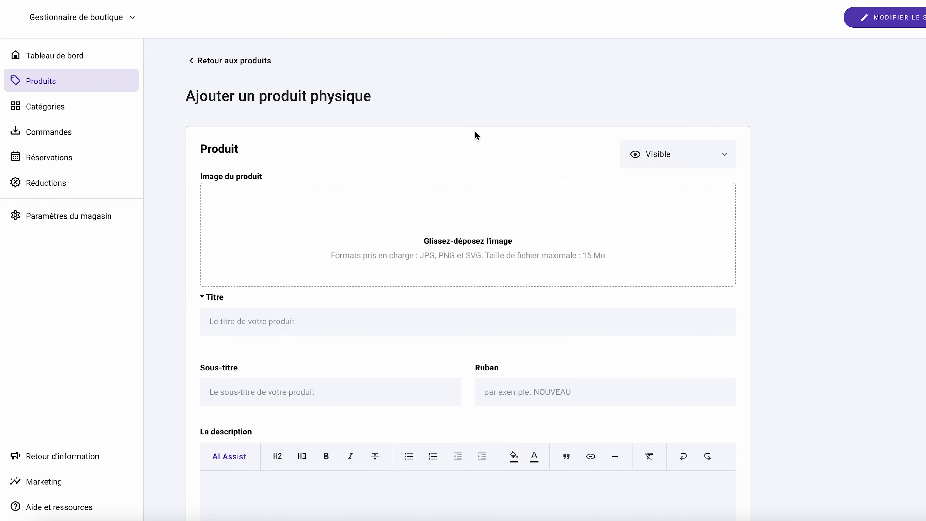
scroll(475, 136, "down", 4)
scroll(476, 133, "down", 5)
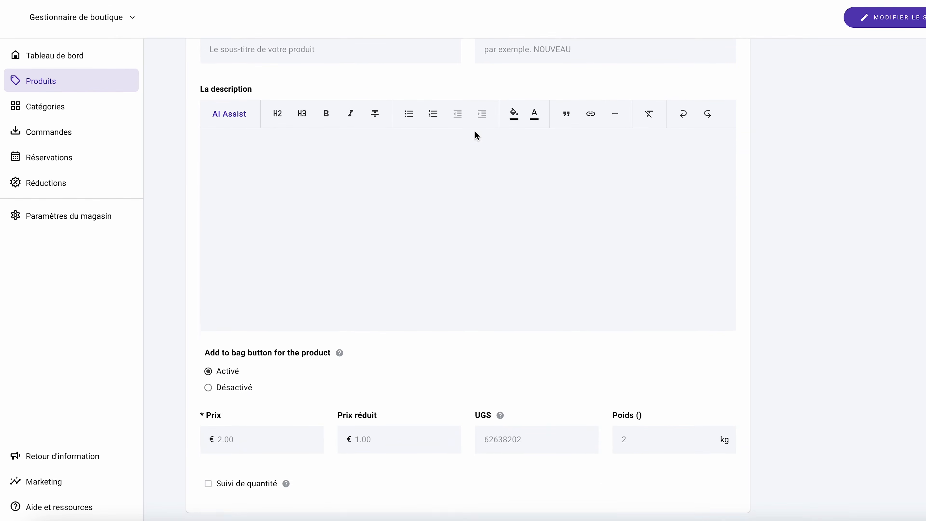
scroll(475, 131, "up", 7)
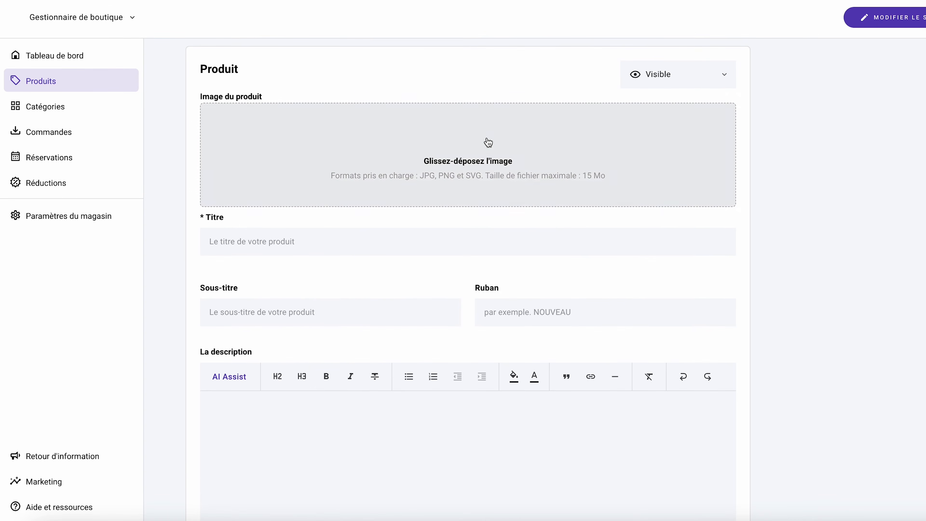
Step: Leave the physical product form and review the store's product list and the options for a Salades fraîches product
scroll(489, 142, "up", 2)
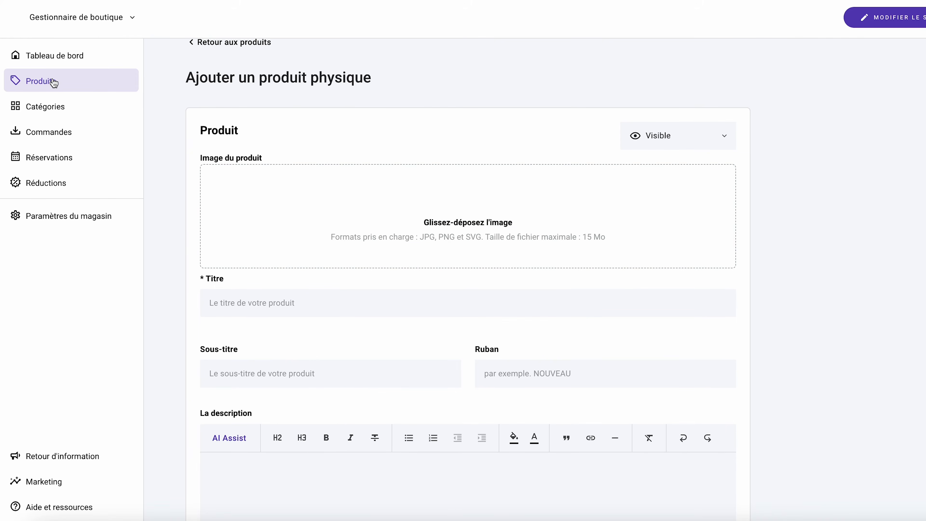
left_click(54, 83)
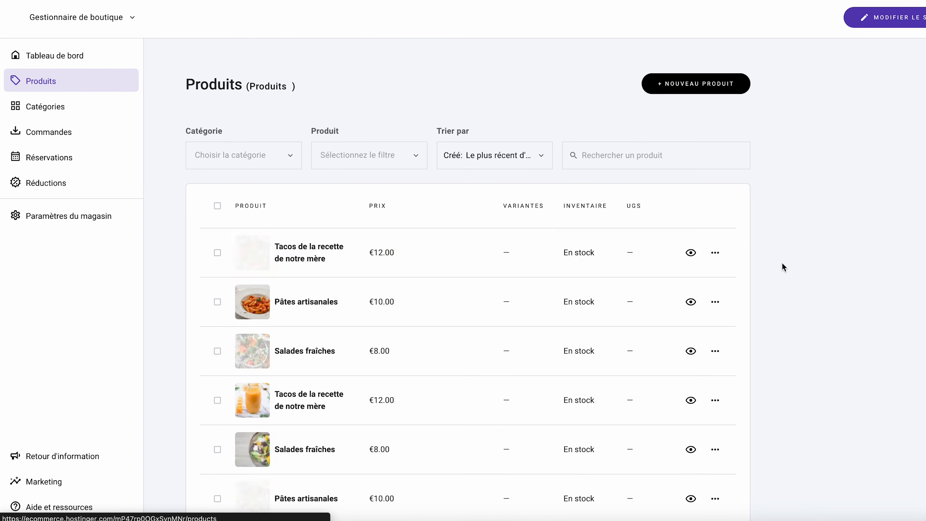
scroll(782, 263, "down", 3)
left_click(716, 238)
left_click(717, 240)
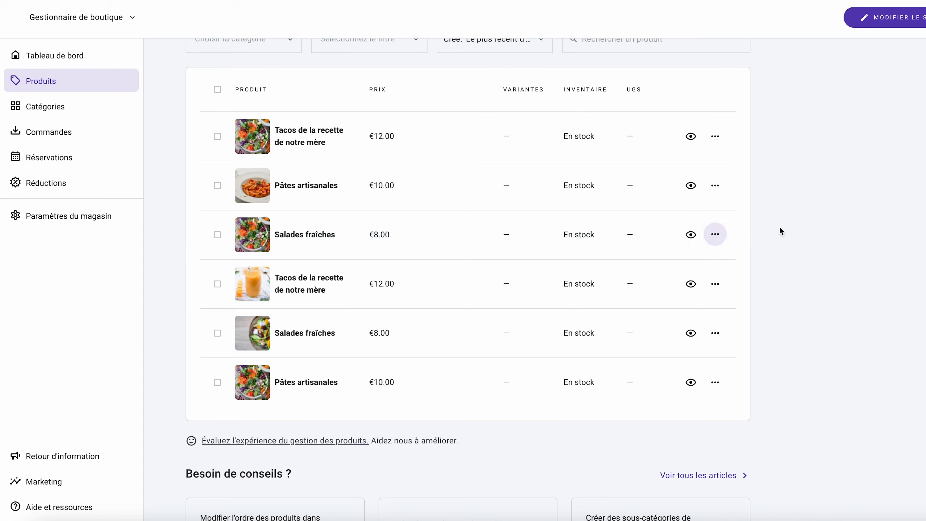
Step: Create a product category named Desserts
left_click(30, 107)
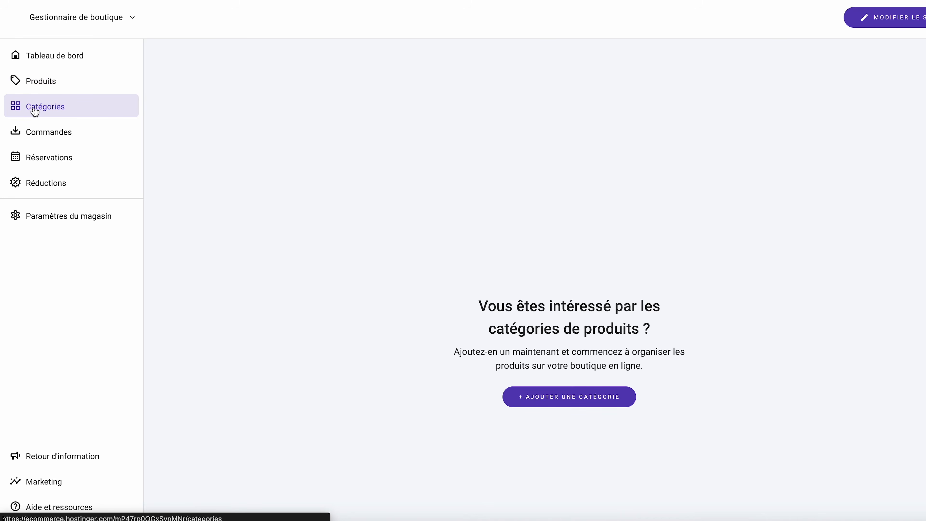
left_click(548, 399)
type("Des")
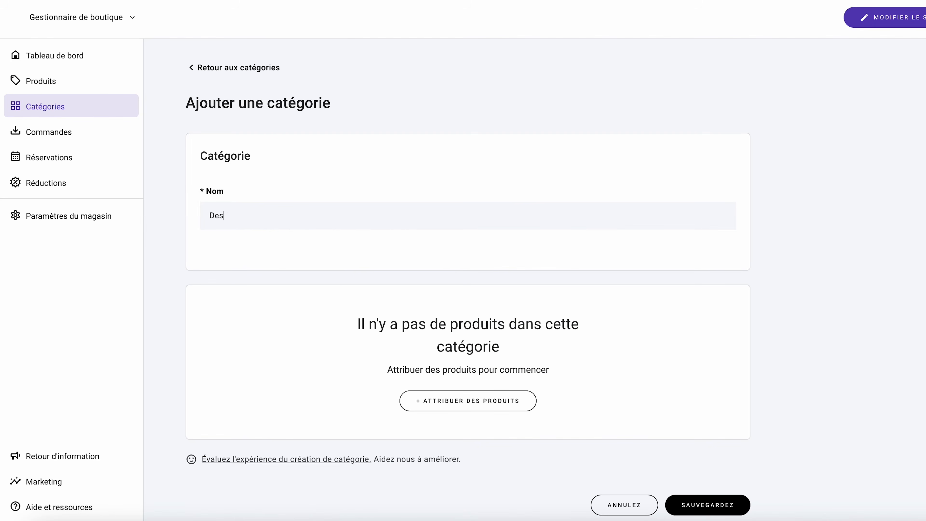
type("serts")
key("Return")
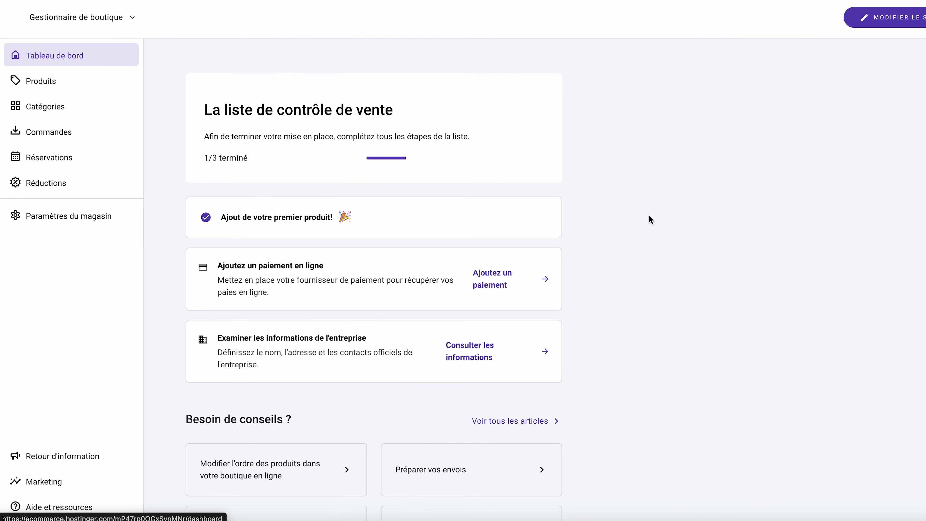
Step: Set up an online payment provider from the sales checklist and review the company information form
left_click(493, 282)
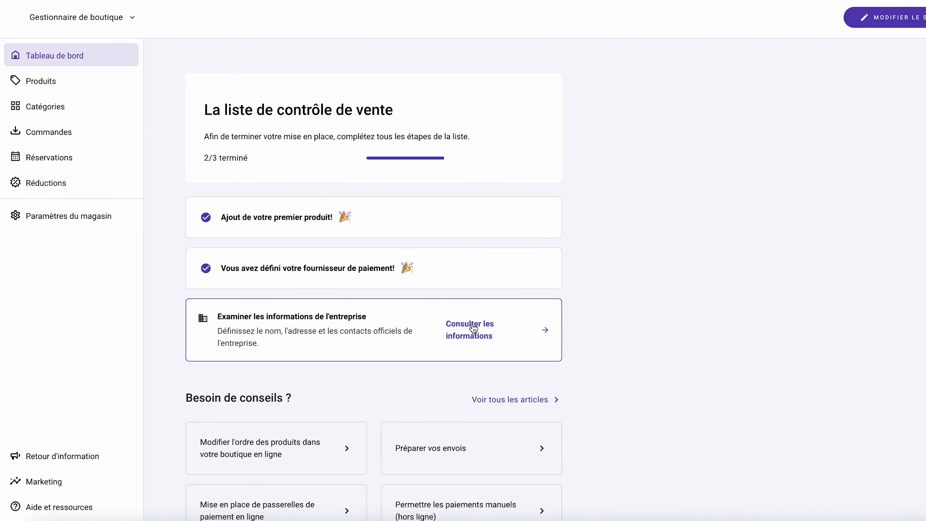
left_click(473, 328)
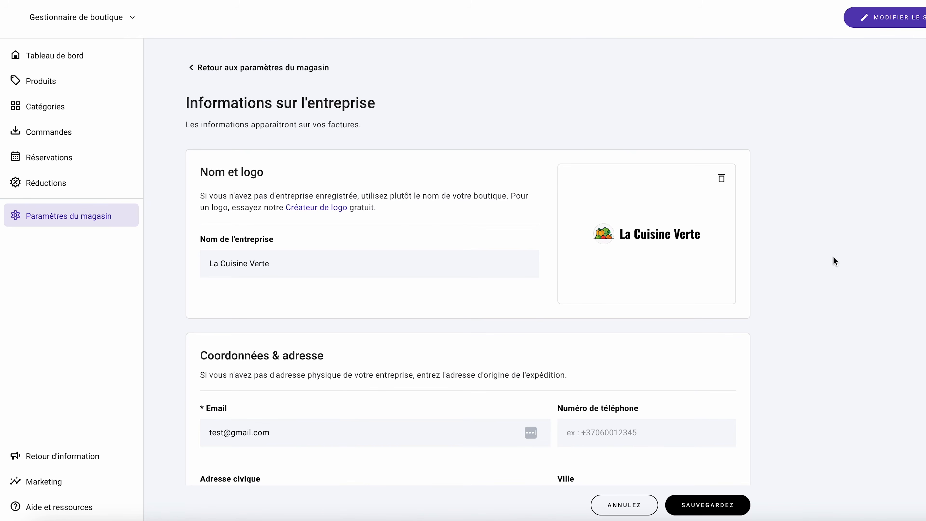
scroll(834, 256, "down", 2)
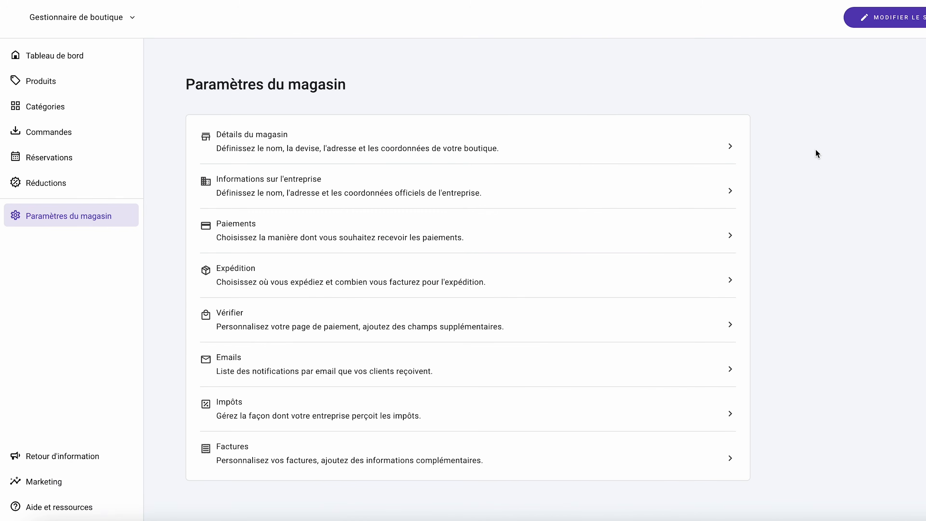
Step: Review the store details, including the shop name, currency and measurement system
left_click(656, 140)
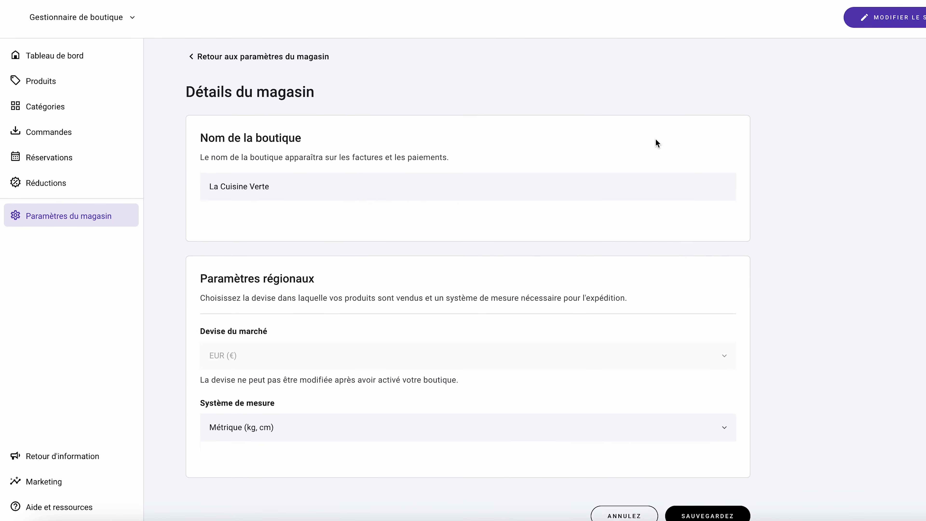
left_click(277, 69)
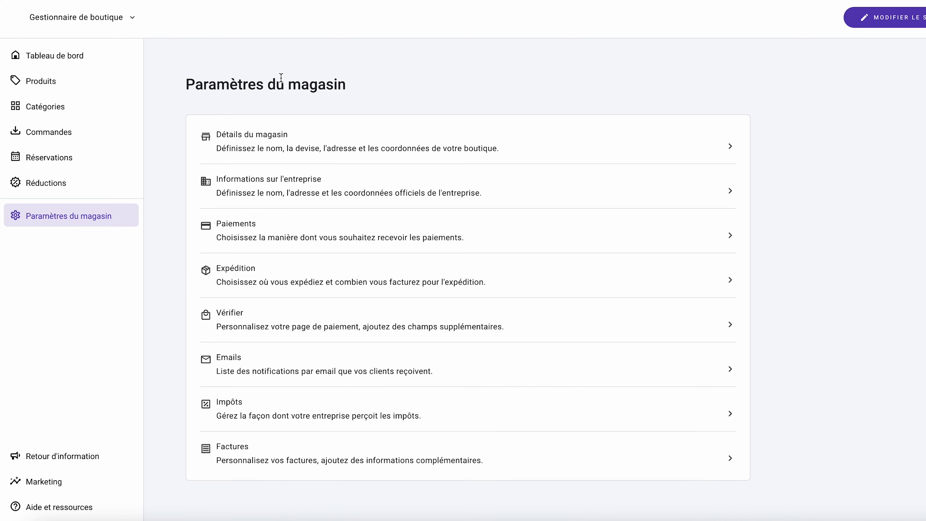
Step: Open the Regular shipping zone for editing and inspect the form for adding a delivery option
left_click(302, 277)
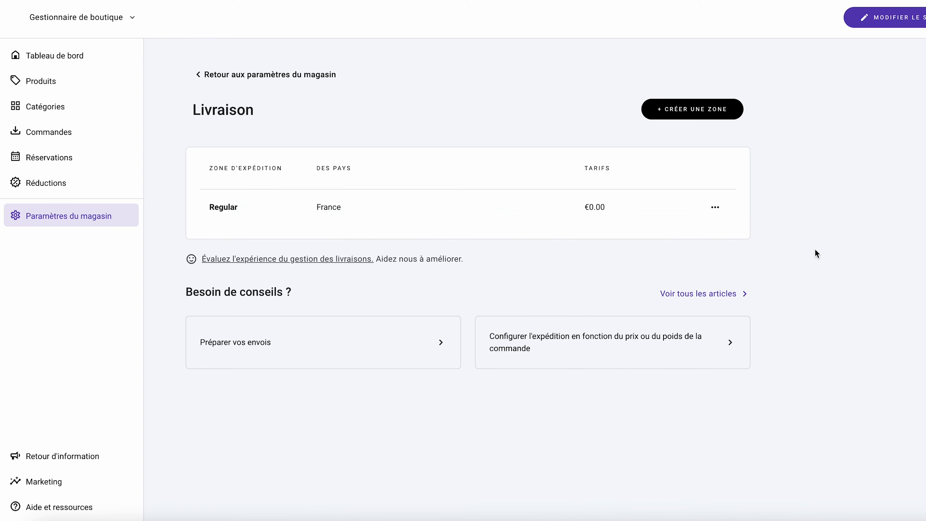
left_click(717, 209)
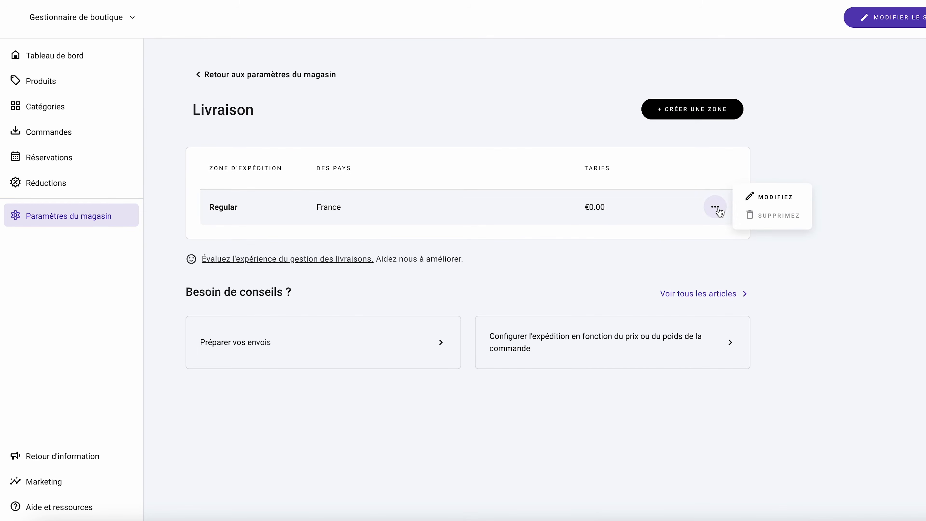
left_click(778, 197)
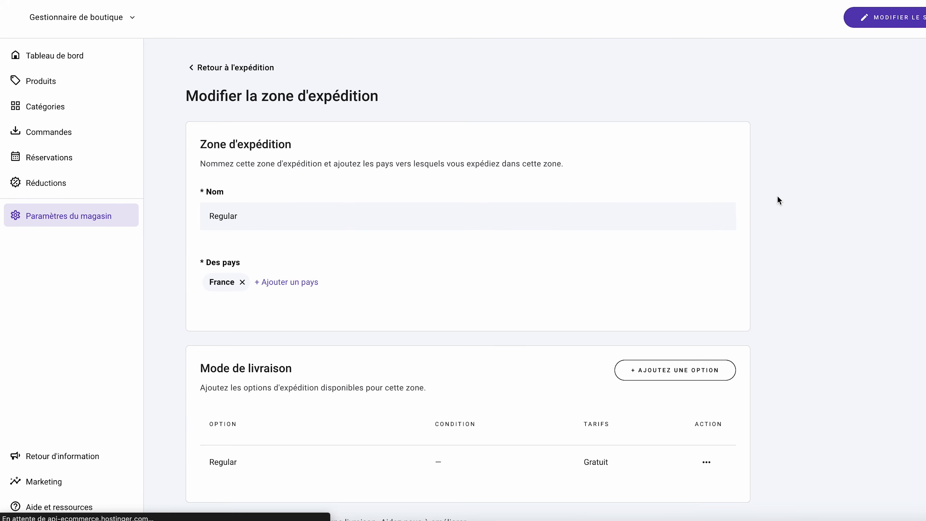
scroll(777, 197, "down", 1)
left_click(686, 340)
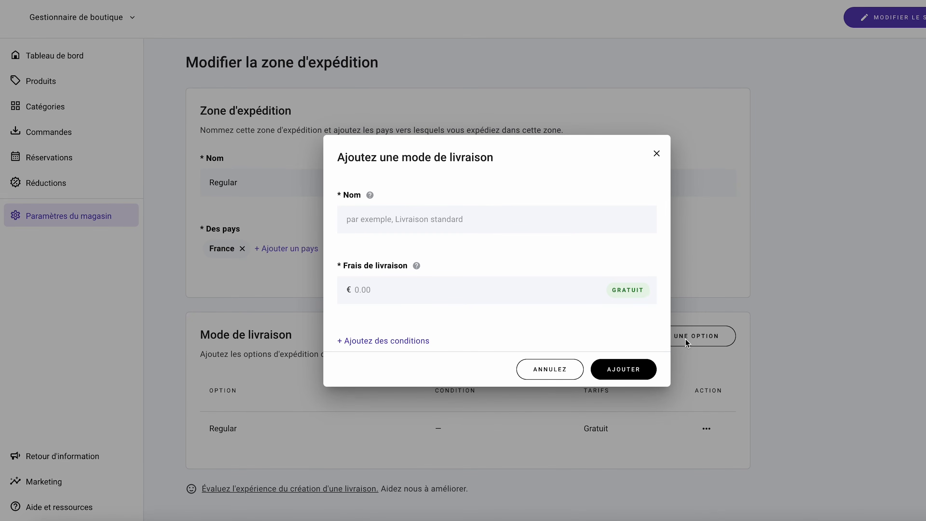
left_click(658, 154)
Step: Require a phone number at checkout and save the checkout settings
left_click(87, 219)
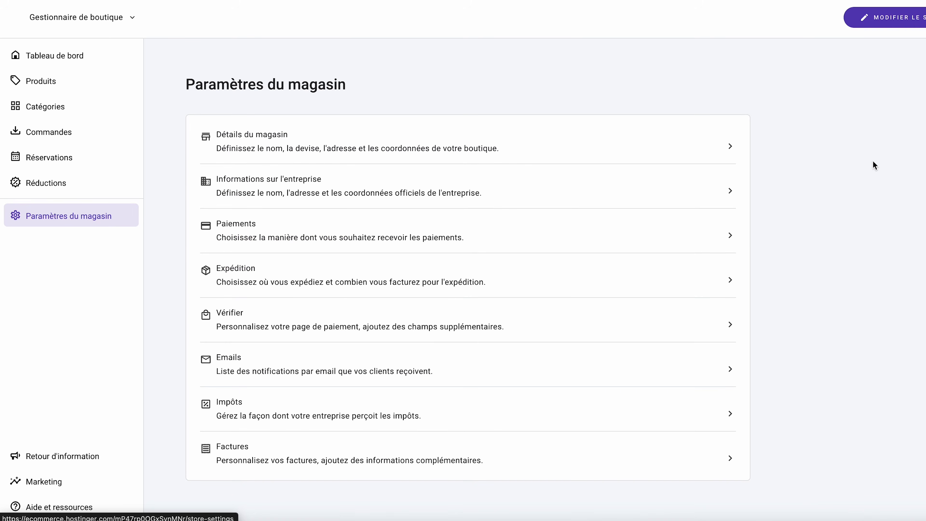
left_click(587, 318)
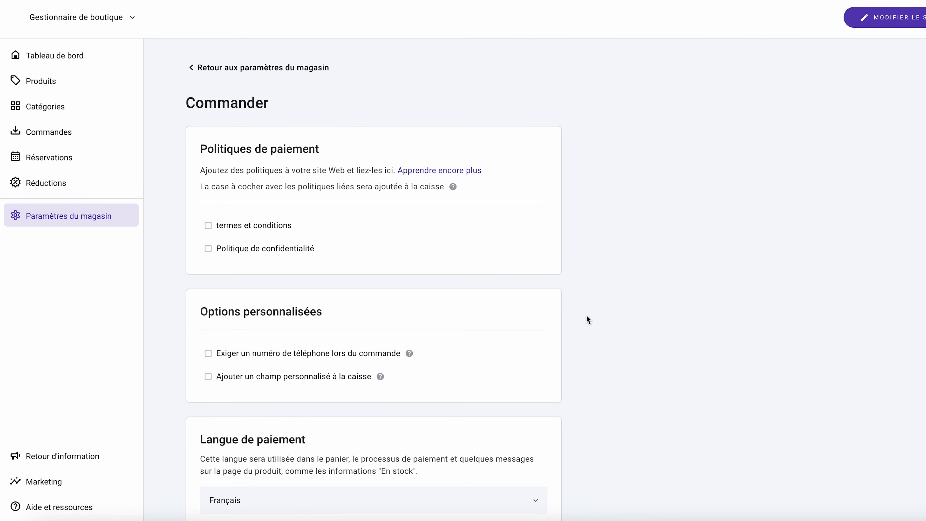
scroll(586, 316, "down", 2)
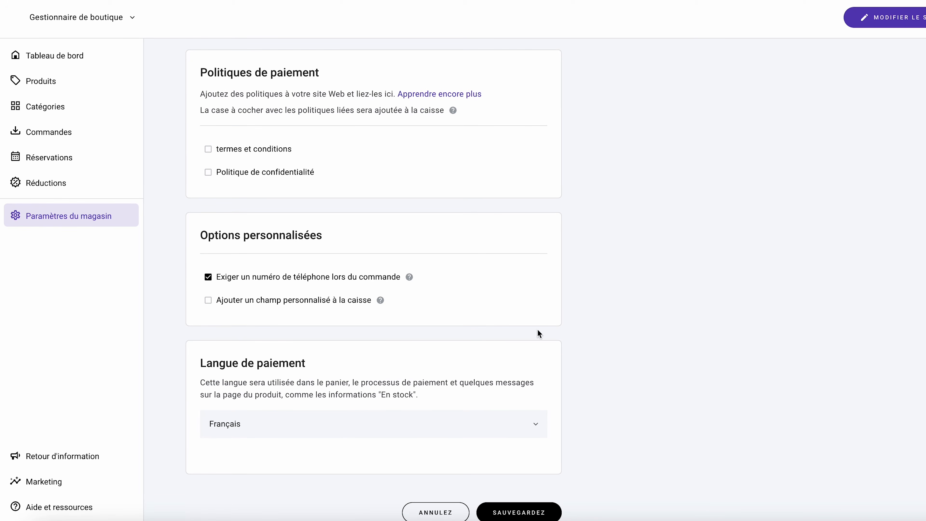
left_click(523, 512)
Step: Preview the order confirmation email customers receive when manual payment is used
left_click(296, 375)
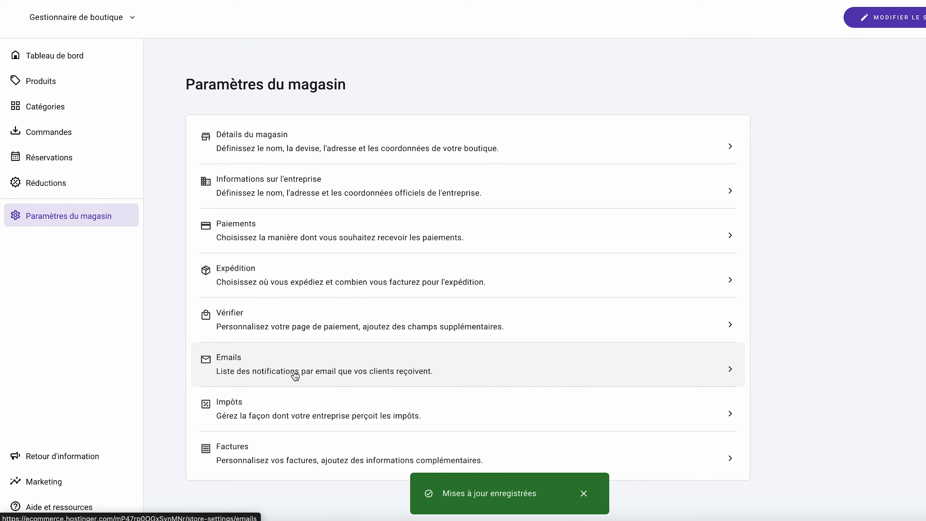
scroll(442, 255, "down", 2)
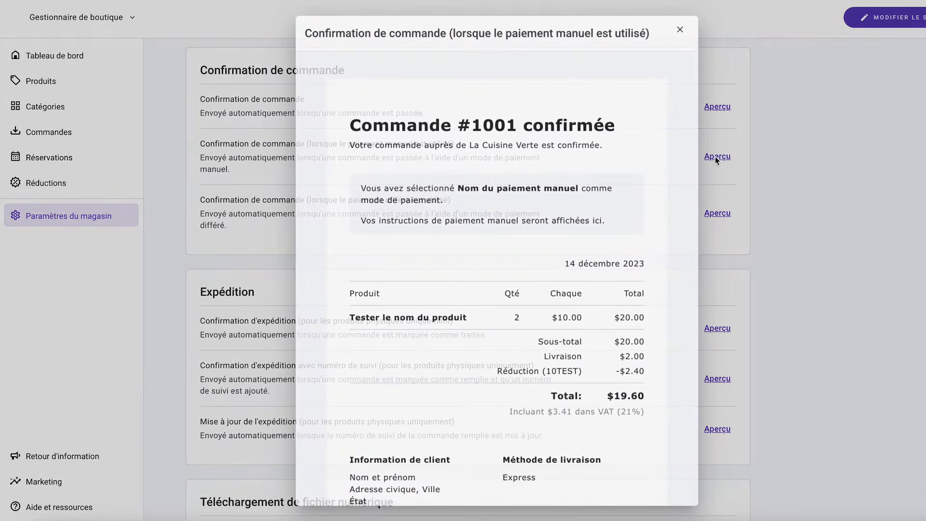
scroll(669, 166, "down", 6)
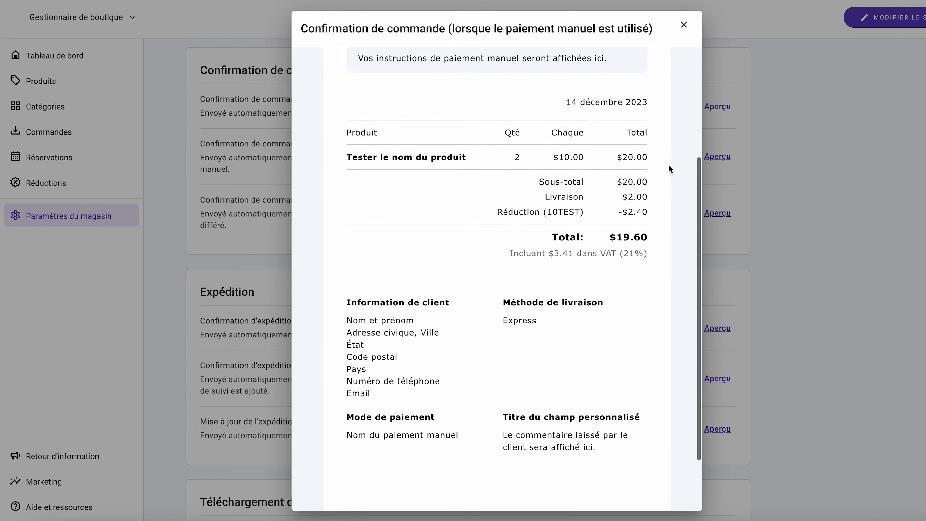
scroll(669, 166, "up", 4)
scroll(669, 169, "up", 2)
left_click(684, 25)
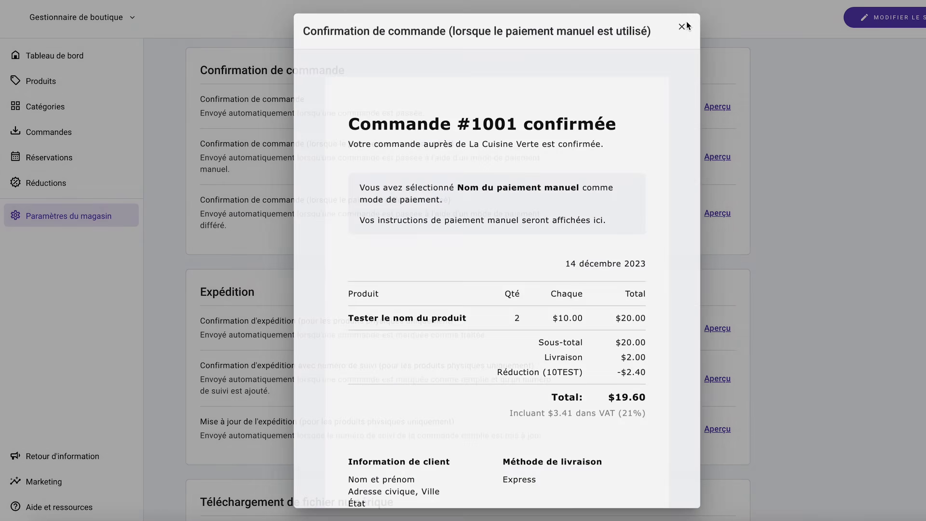
Step: Review the invoice customisation settings and open the store's tax settings
left_click(113, 222)
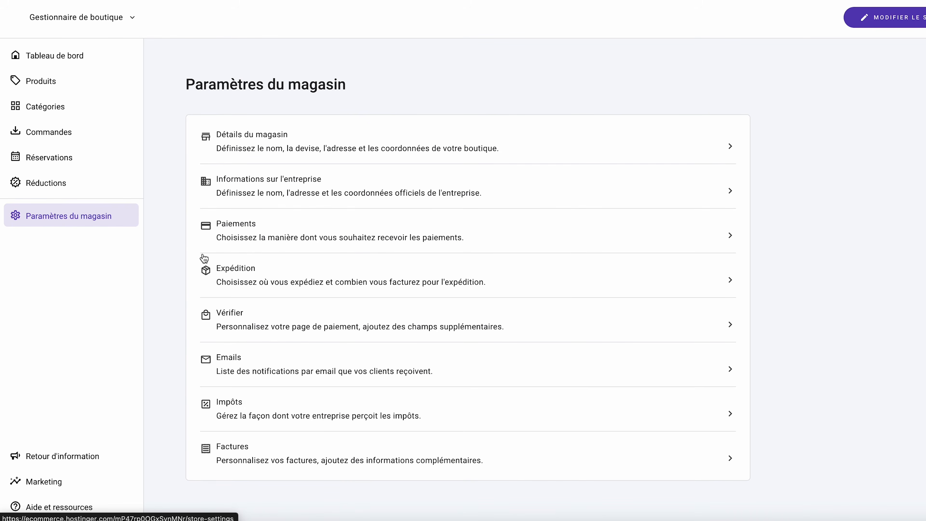
left_click(330, 452)
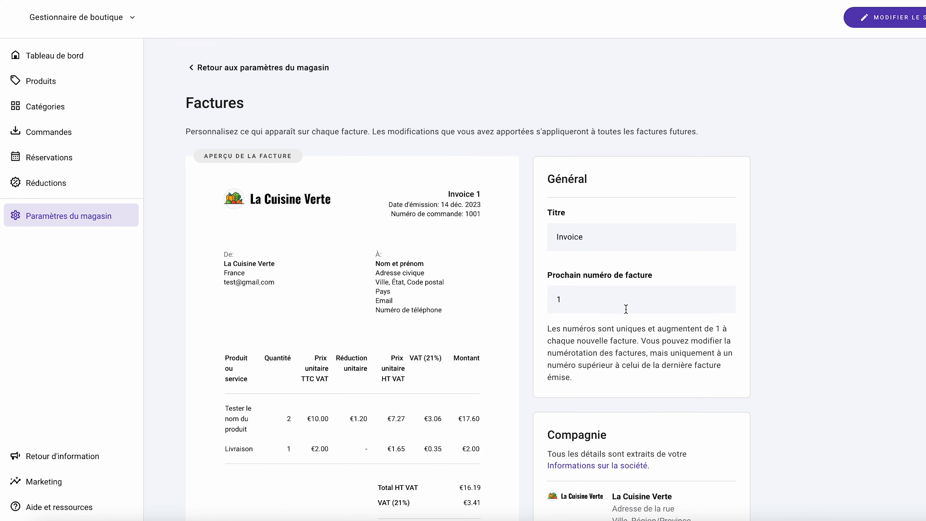
scroll(626, 309, "down", 3)
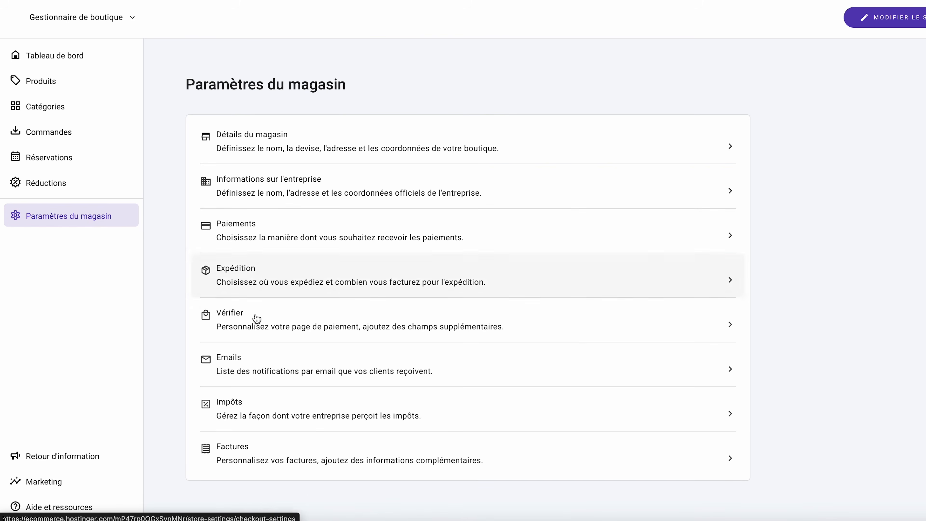
left_click(256, 405)
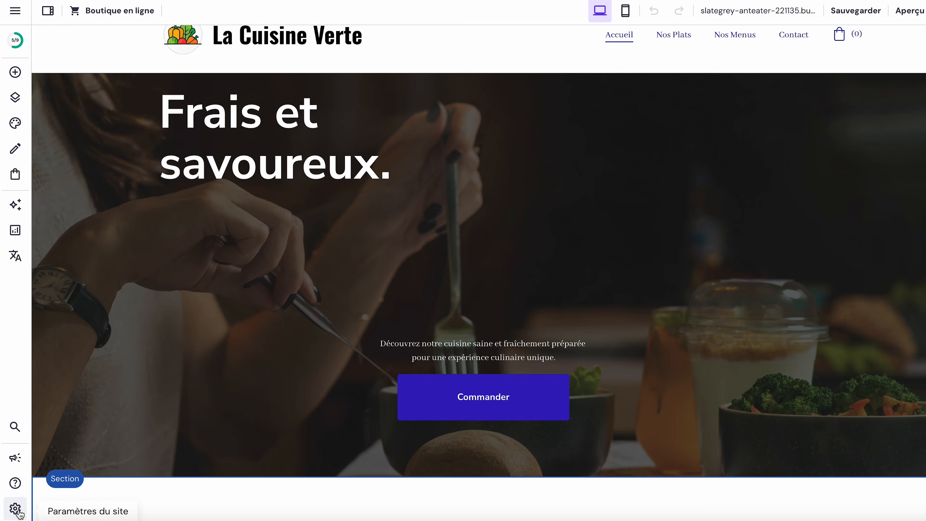
Step: Open the site's SEO settings and examine the search result preview, website title, language and page list
left_click(15, 508)
left_click(82, 424)
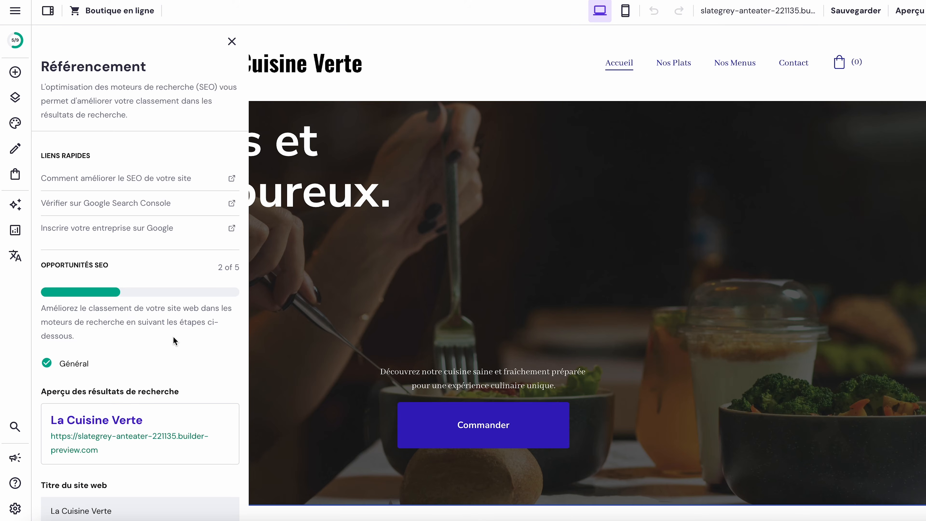
scroll(174, 340, "down", 3)
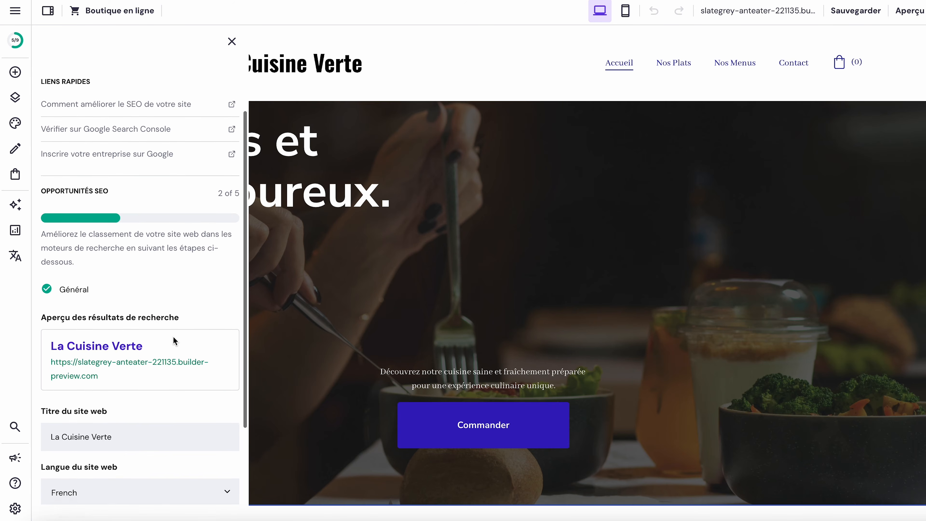
scroll(173, 337, "down", 3)
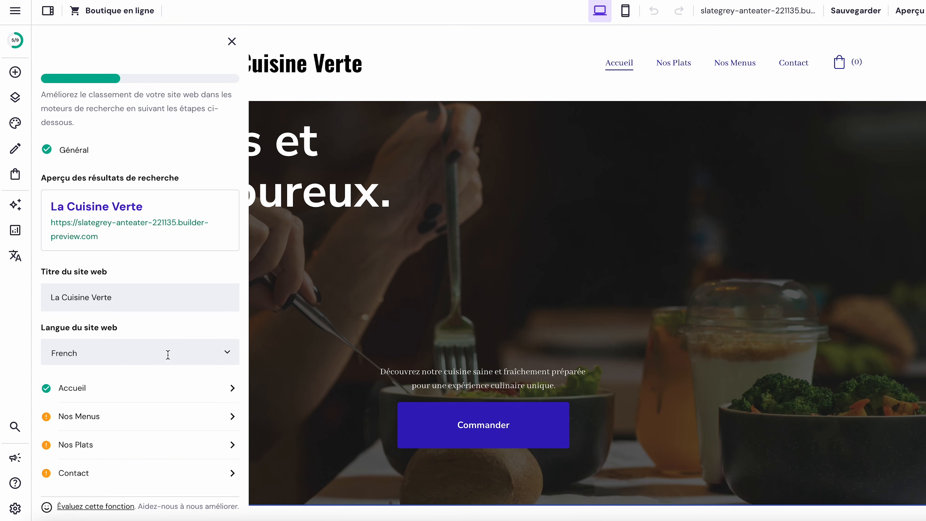
Step: Examine the SEO recommendations for the Nos Menus page, including the advice on using a single H1 heading
left_click(142, 424)
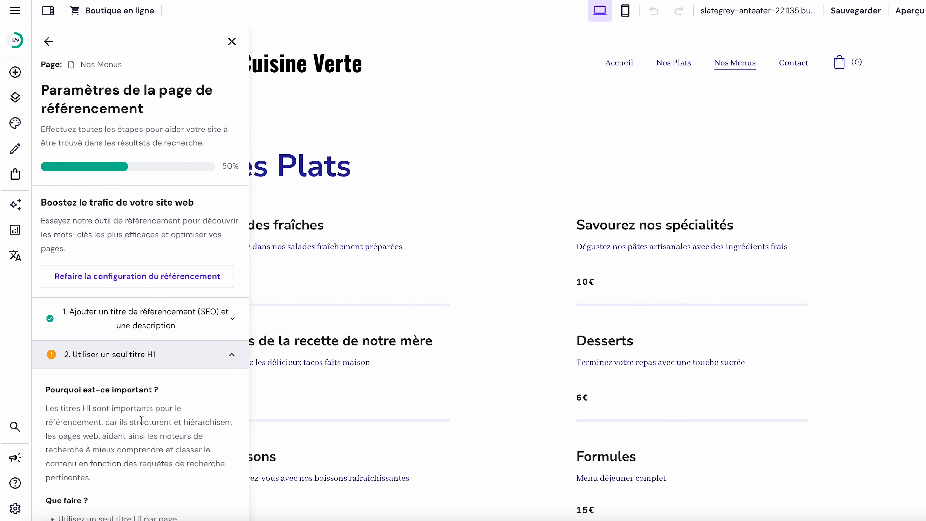
scroll(153, 370, "down", 5)
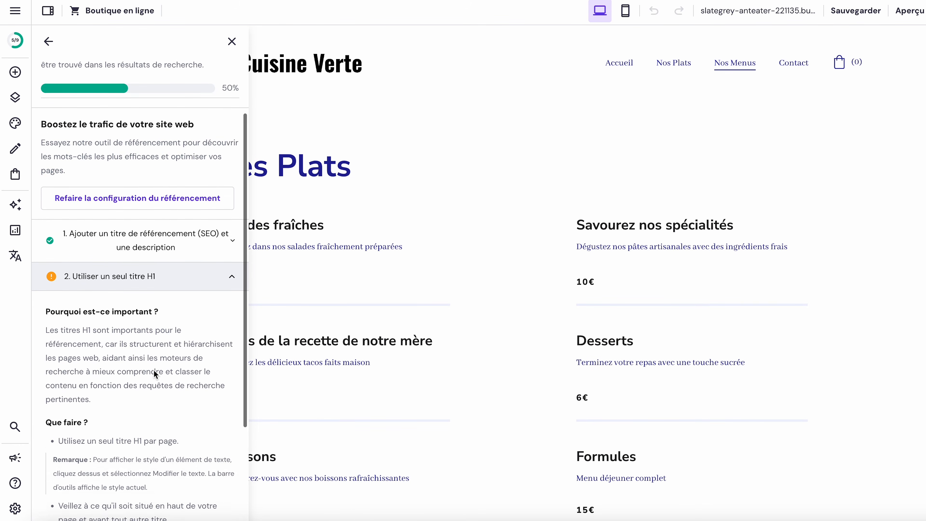
scroll(154, 370, "down", 1)
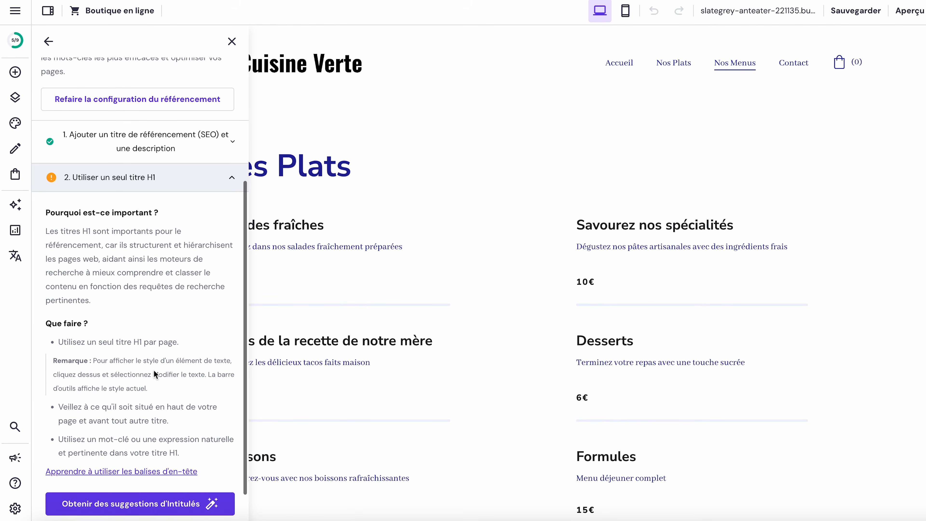
Step: Open the SEO settings of the Nos Plats page from the site's page list
left_click(13, 102)
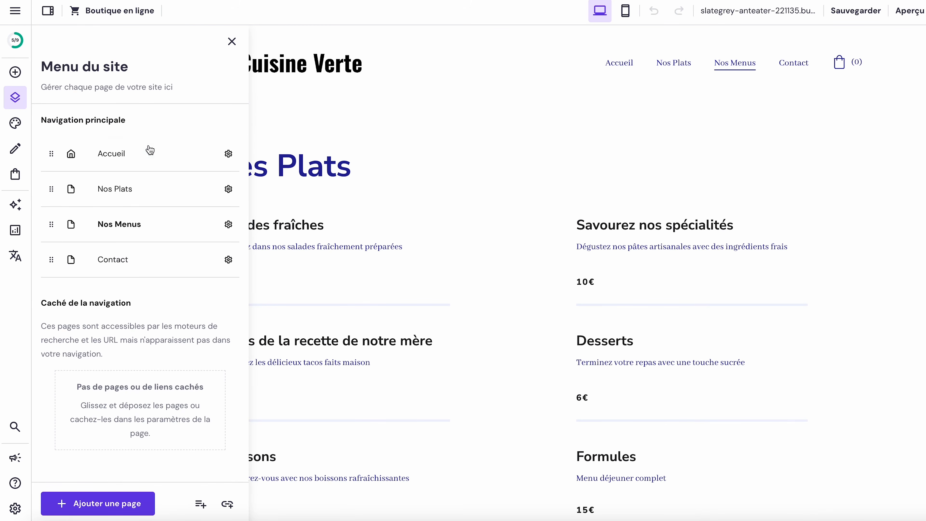
left_click(228, 190)
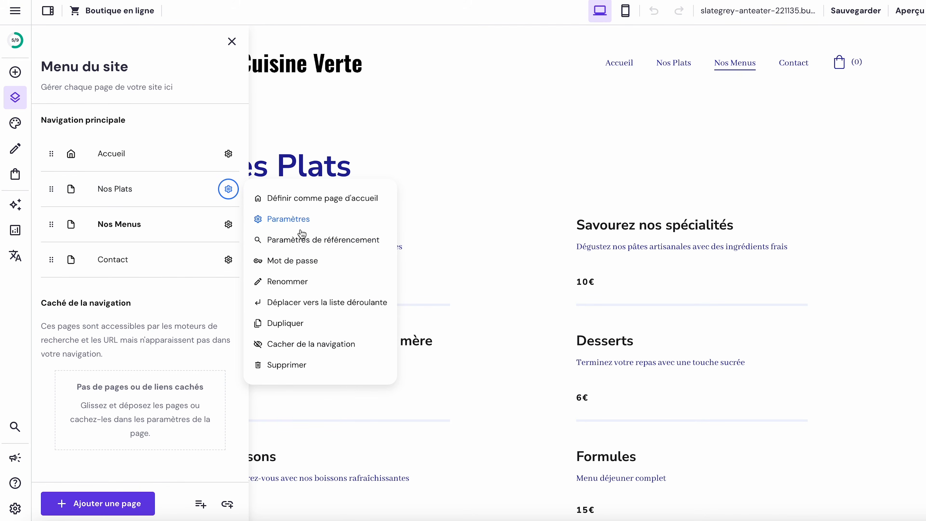
left_click(317, 241)
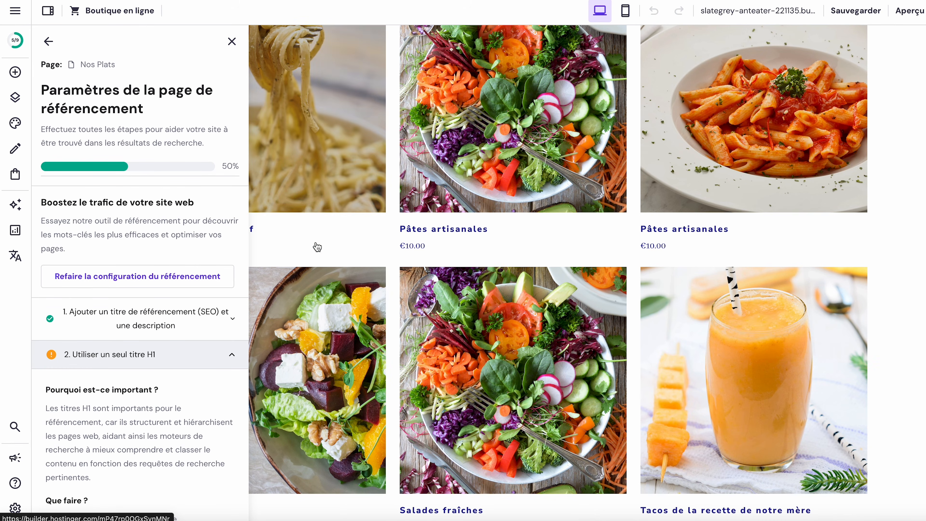
Step: Examine the Nos Plats page's search result preview, SEO title, meta description and keywords
left_click(223, 325)
scroll(222, 321, "down", 5)
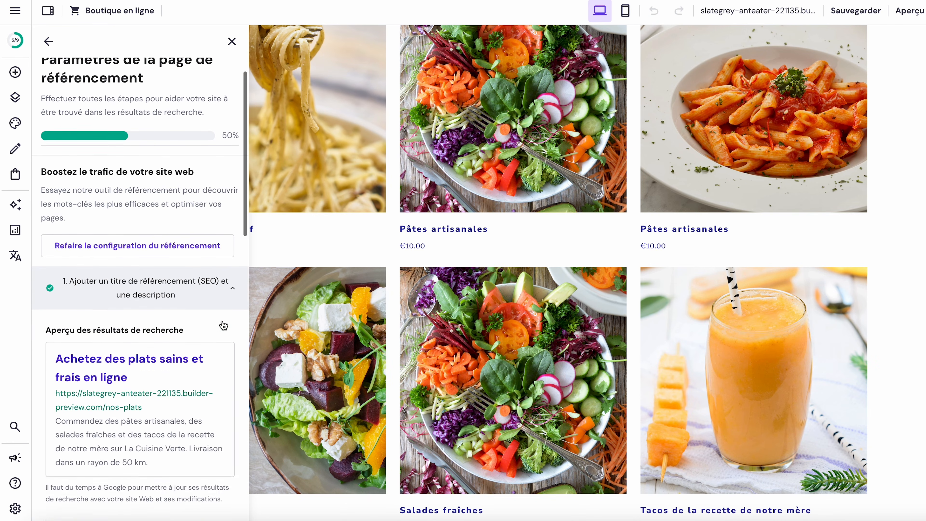
scroll(222, 321, "down", 4)
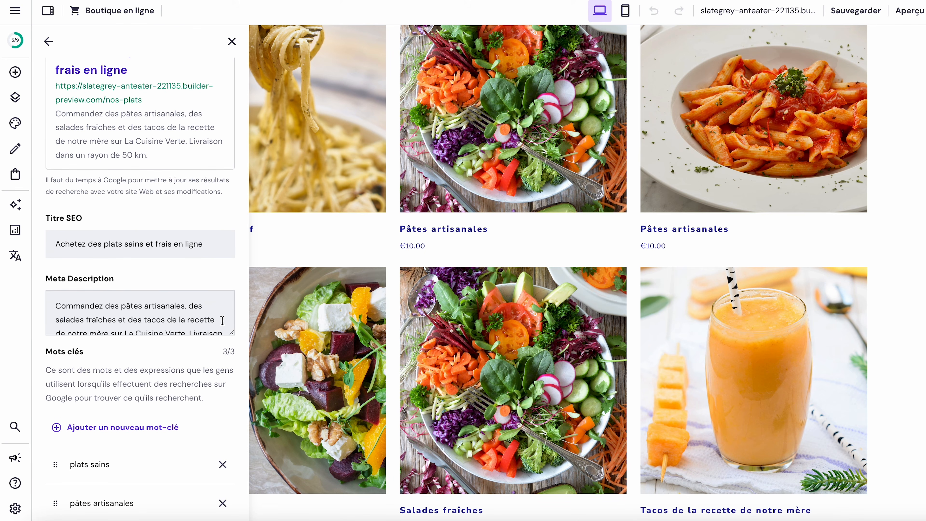
Step: Open the SEO settings of the second Pâtes artisanales product page from the online store's product list
left_click(17, 175)
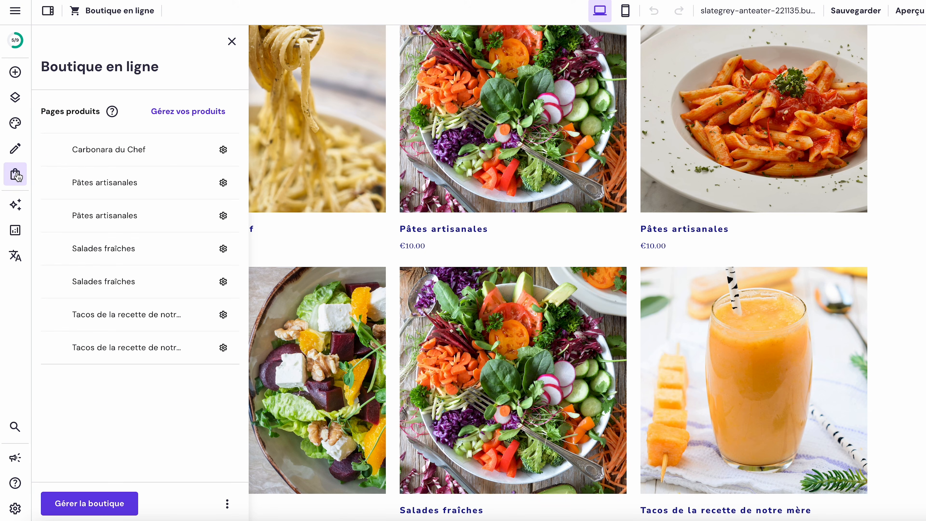
left_click(223, 216)
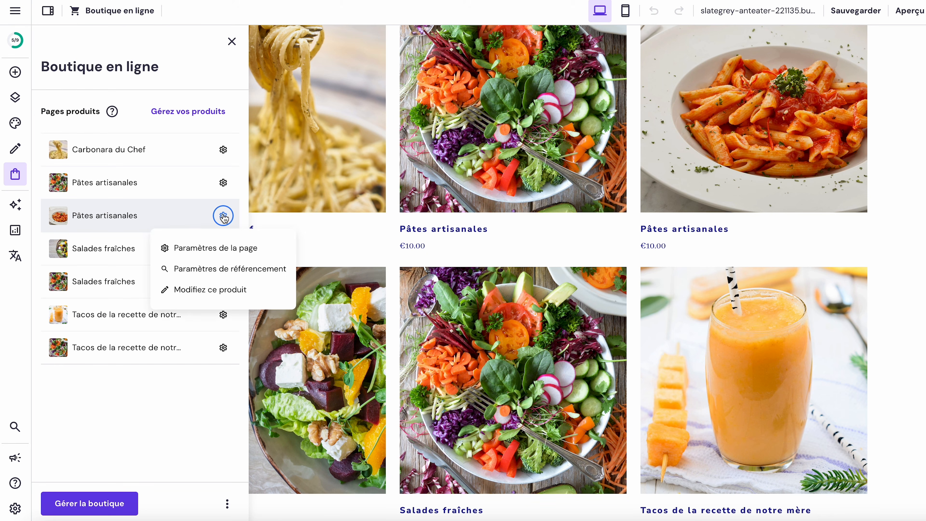
left_click(227, 269)
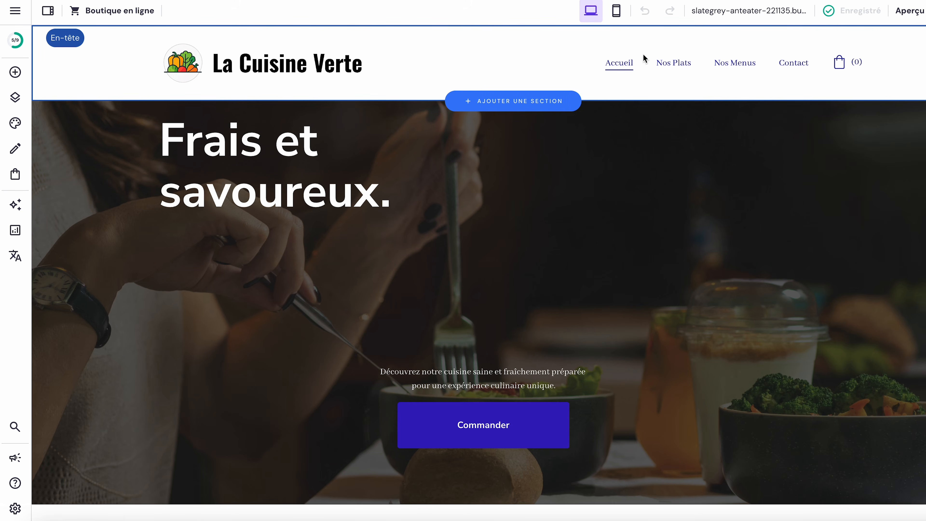
Step: Check the site's preview address with its option to connect an own domain name, and view the site's page navigation
left_click(731, 12)
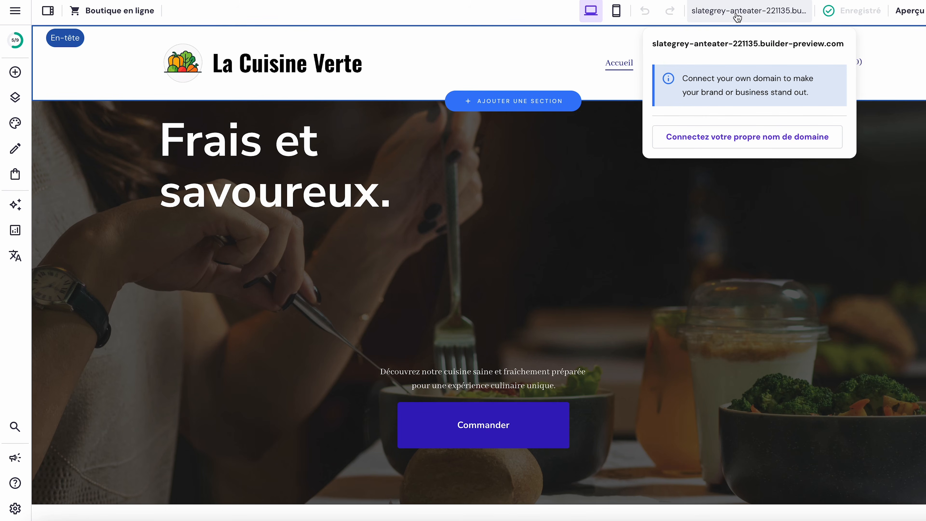
left_click(15, 97)
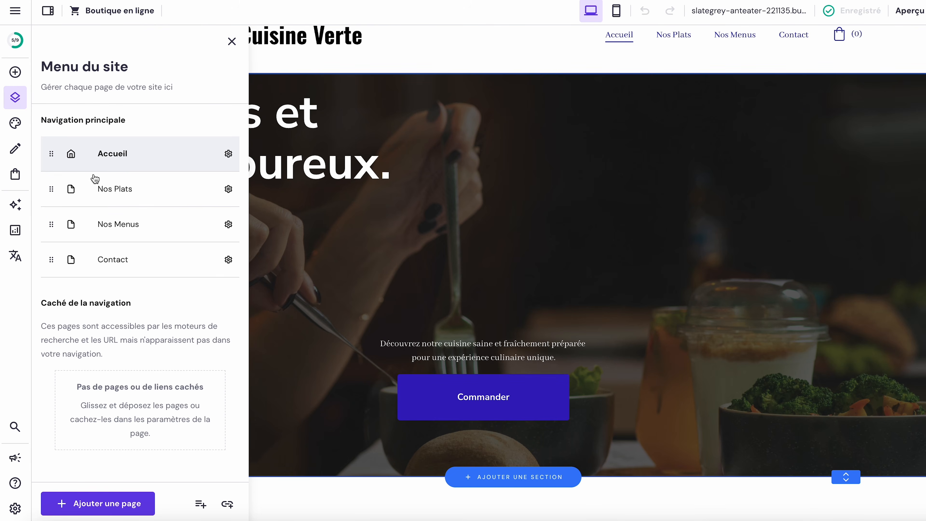
mouse_move(51, 259)
left_mouse_down()
mouse_move(56, 390)
mouse_move(46, 238)
mouse_move(47, 257)
left_mouse_up()
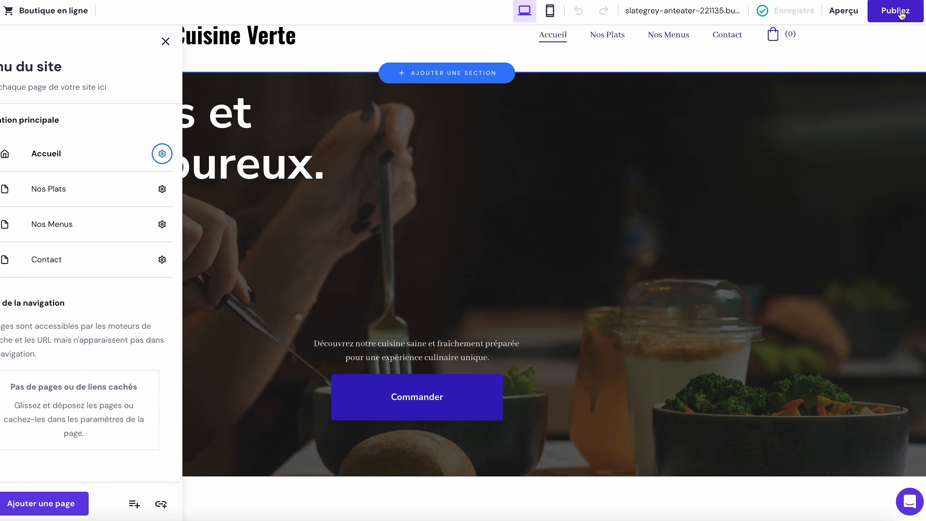
Step: Publish the La Cuisine Verte site without editing its mobile layout first
left_click(901, 15)
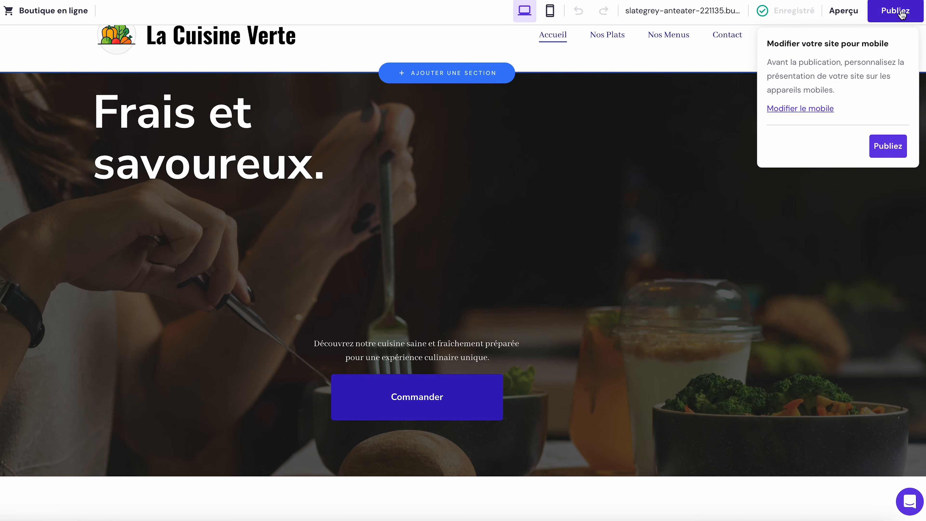
left_click(886, 148)
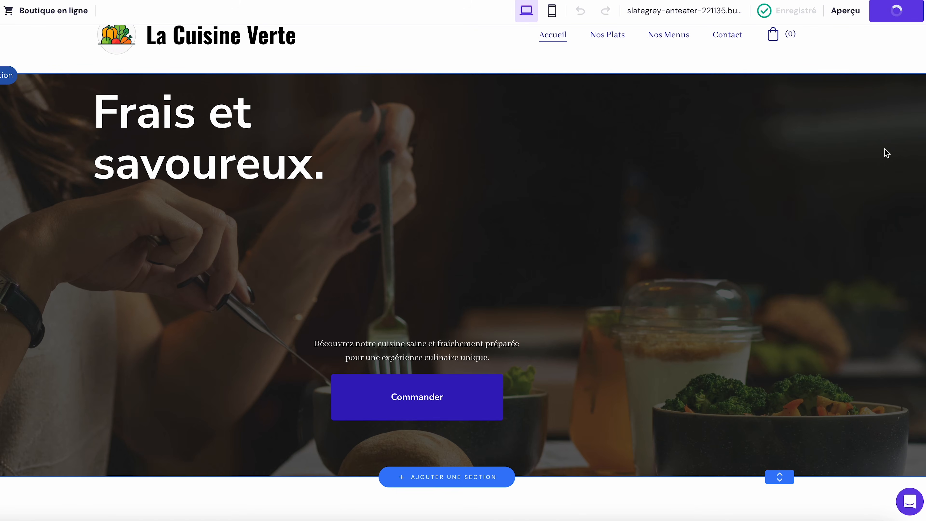
mouse_move(728, 7)
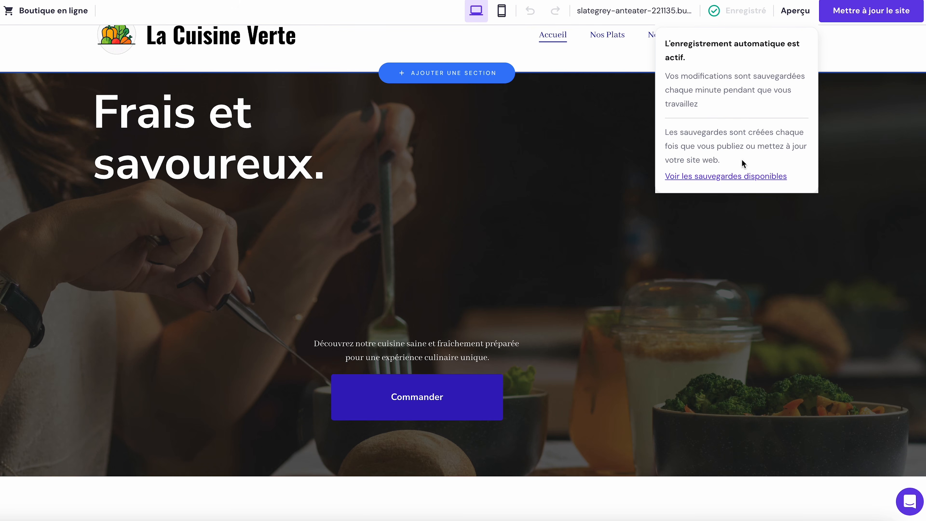